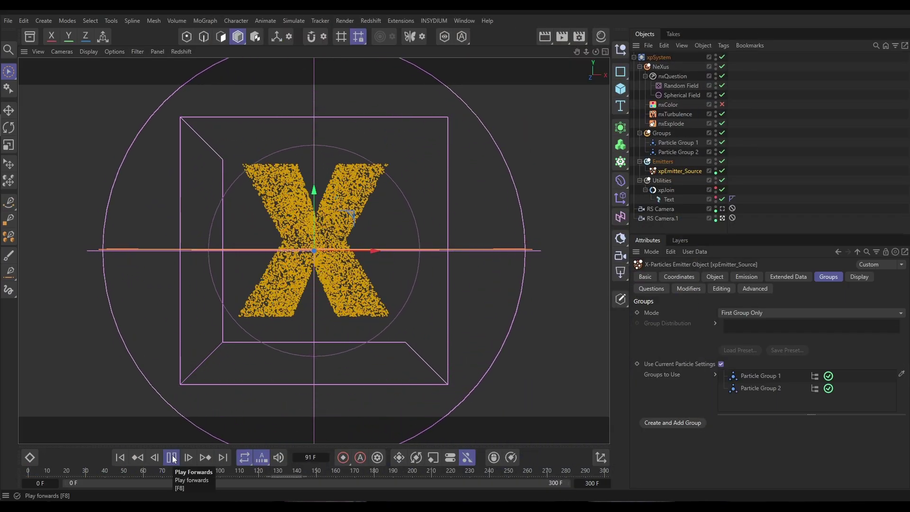
Step: Replay the X particle simulation from the first frame and pause at frame 94
click(120, 457)
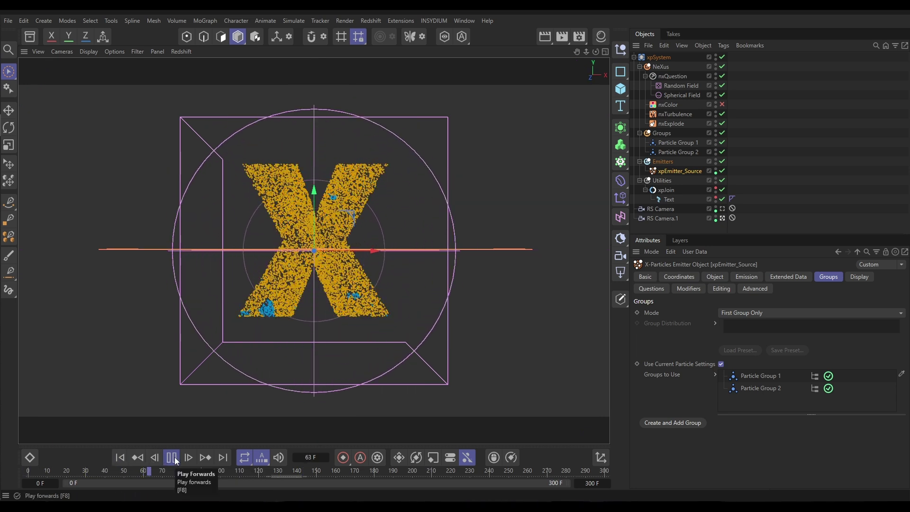
click(173, 457)
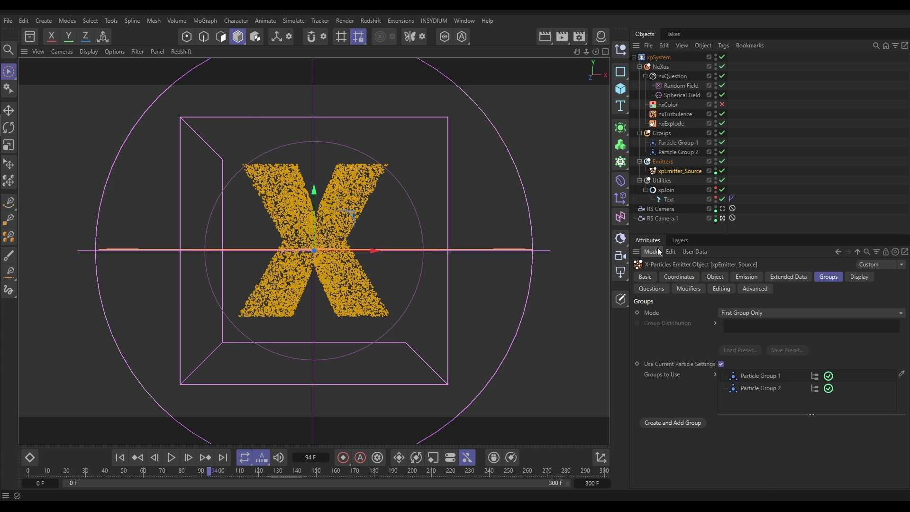
Step: Check xpEmitter_Source's 10000-particle shot emission, then return to its Groups settings
click(669, 199)
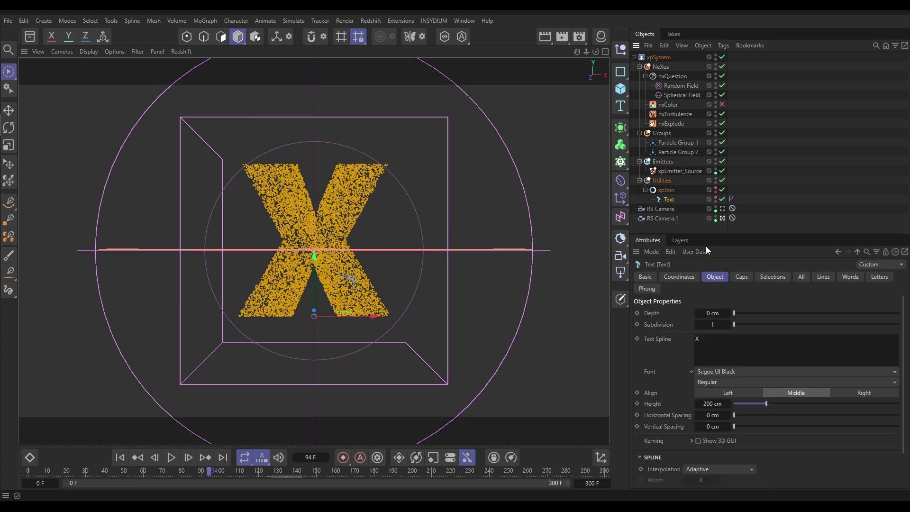
click(677, 170)
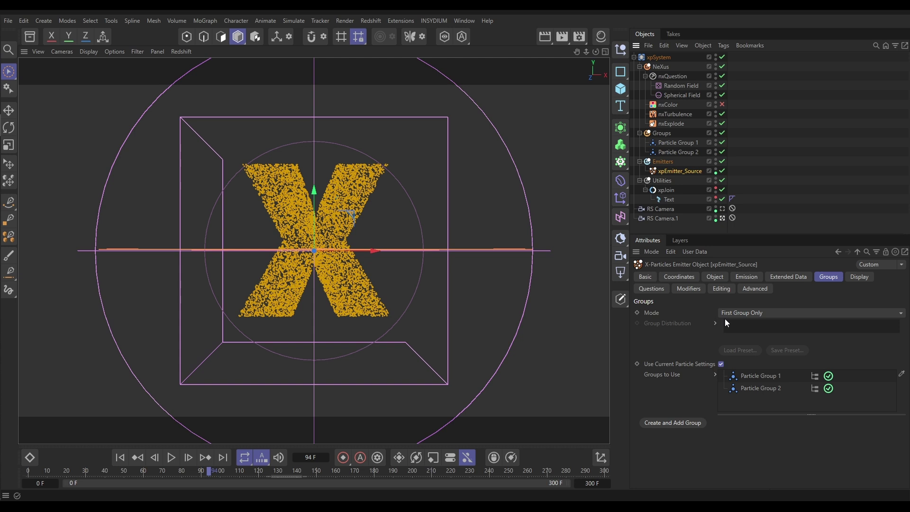
click(744, 277)
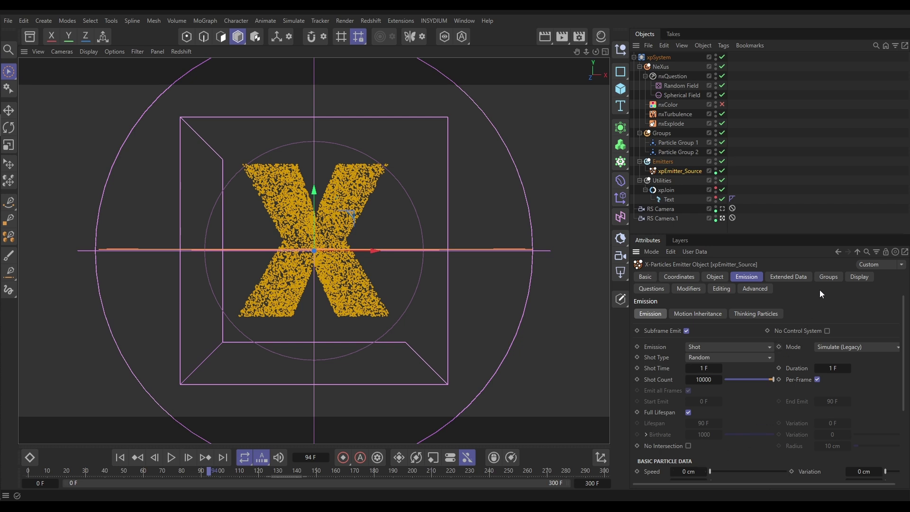
click(828, 280)
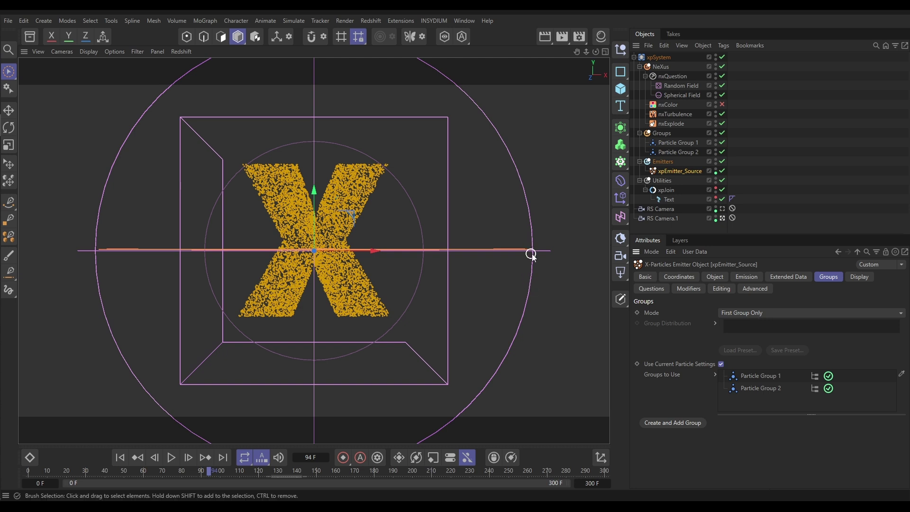
Step: Pause at frame 72 and show nxTurbulence and nxExplode's Groups Affected: Particle Group 2
click(123, 459)
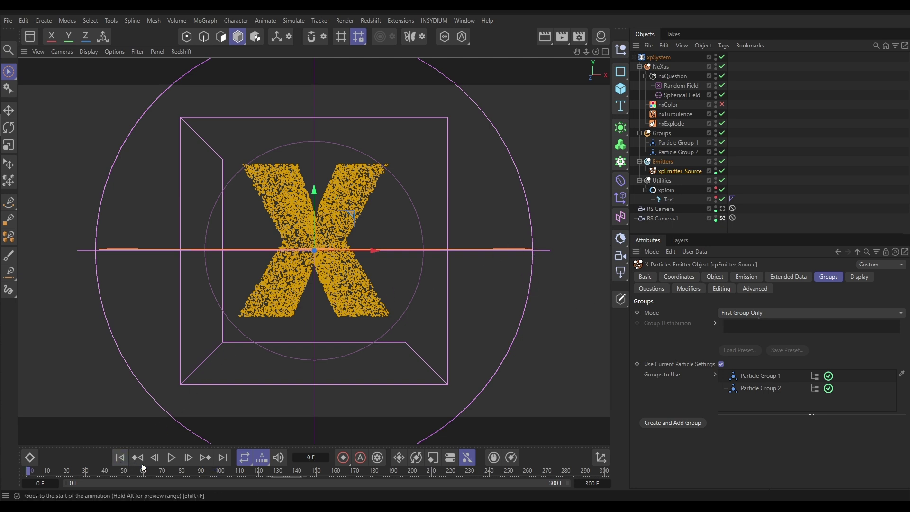
click(172, 458)
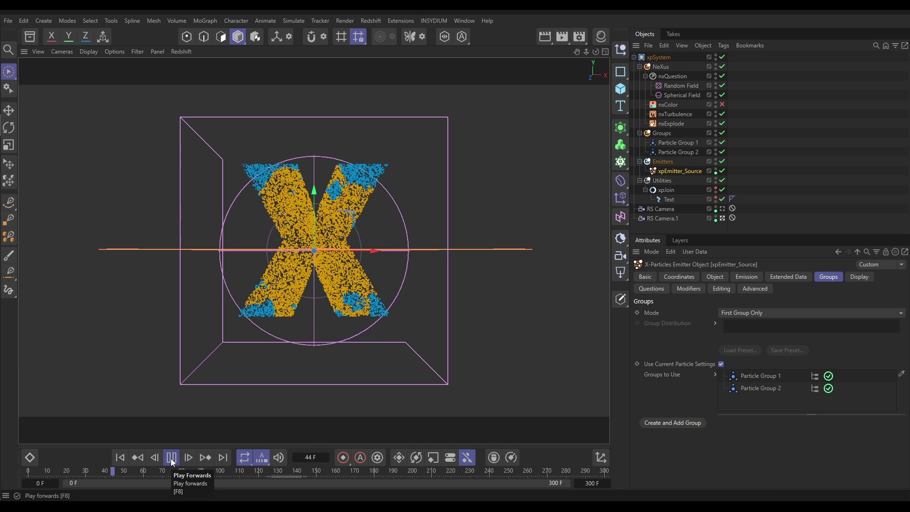
click(171, 458)
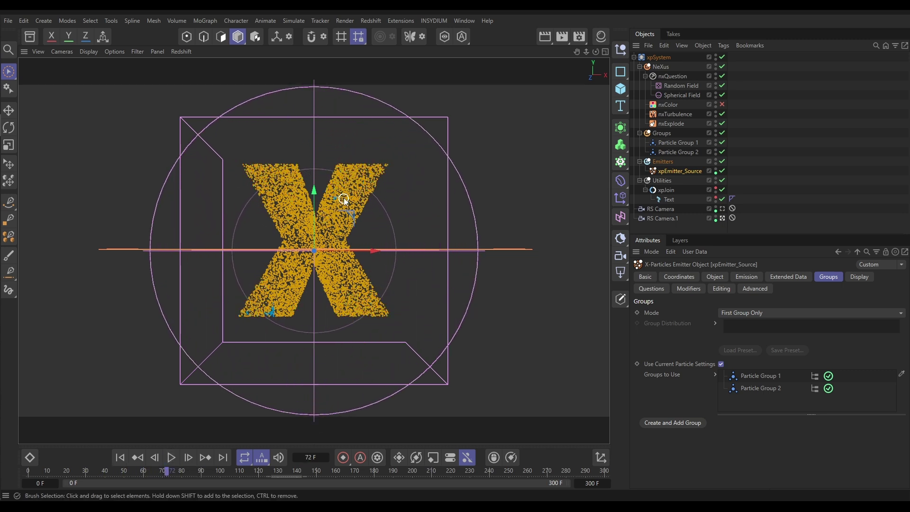
click(676, 116)
ctrl+click(672, 124)
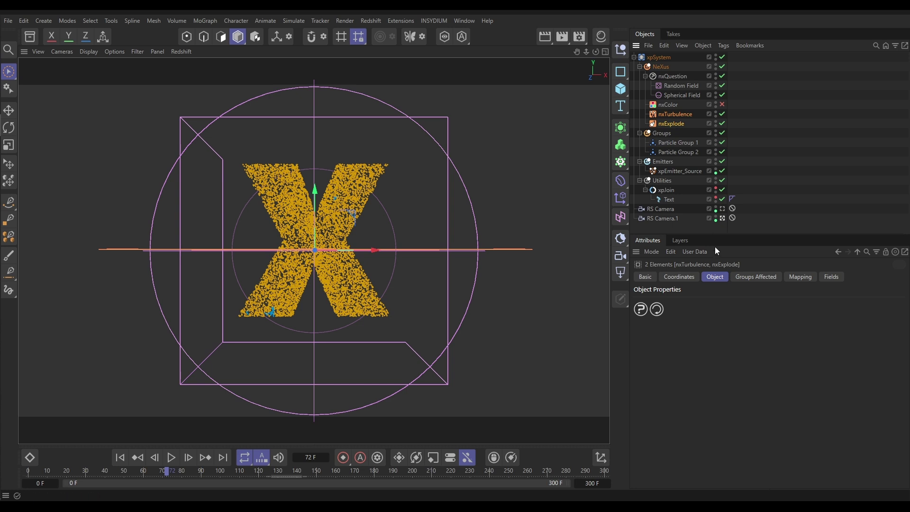
click(753, 276)
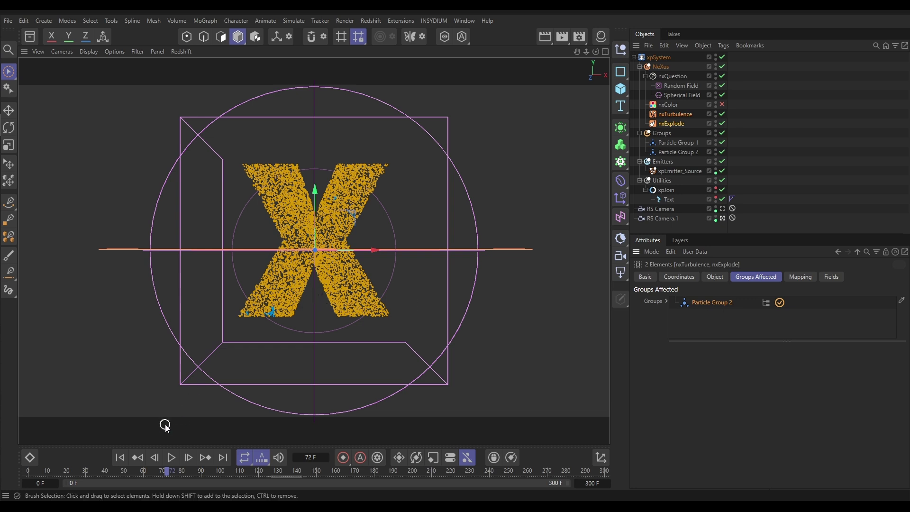
Step: Replay the simulation from the start and pause at frame 69
click(120, 457)
click(168, 460)
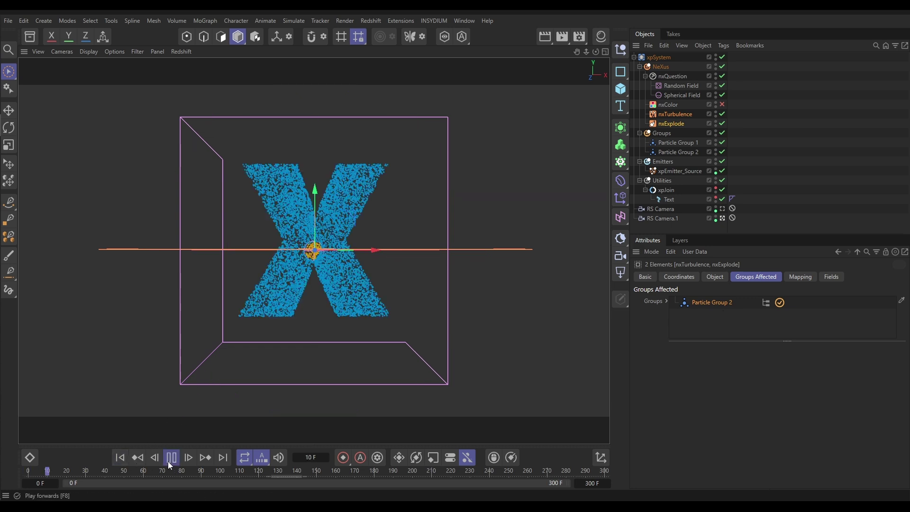
click(169, 457)
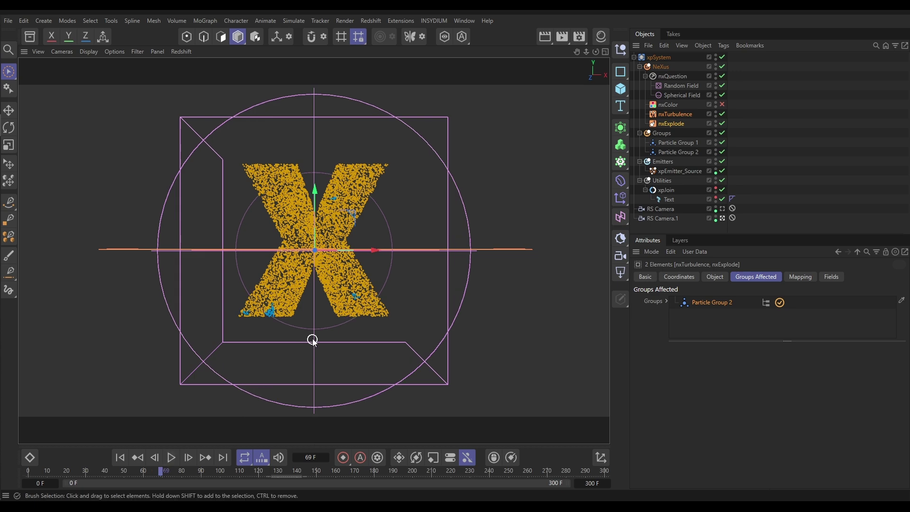
Step: Select nxQuestion and inspect its If Field > 0.1 condition
click(679, 77)
click(714, 277)
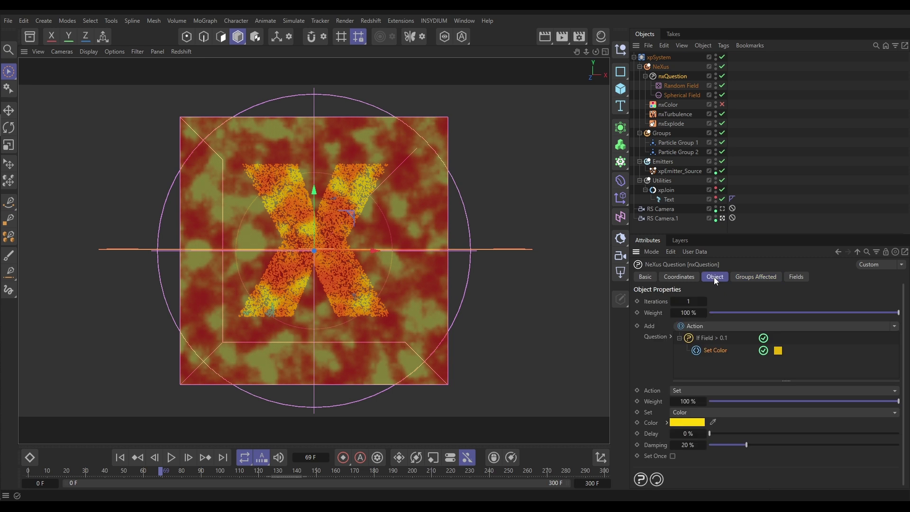
click(719, 339)
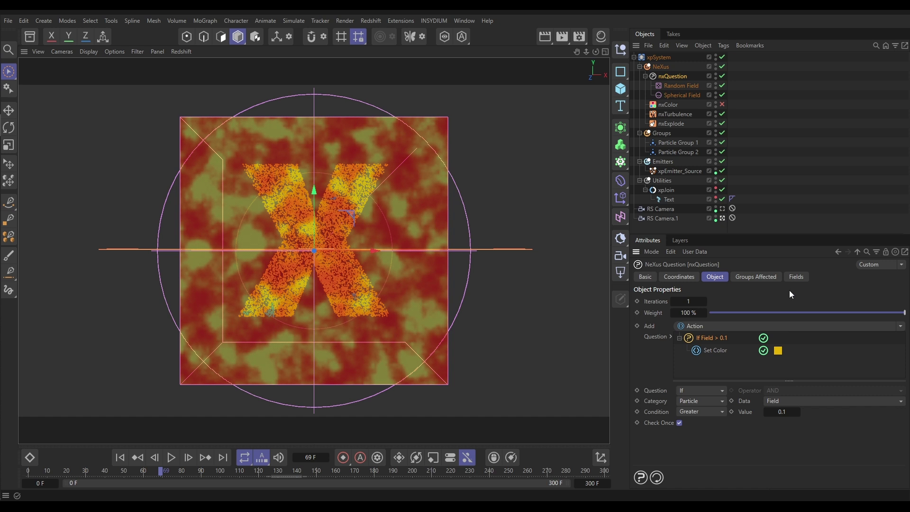
Step: Watch the Random and Spherical fields grow through frame 83, then return to Object settings
click(797, 277)
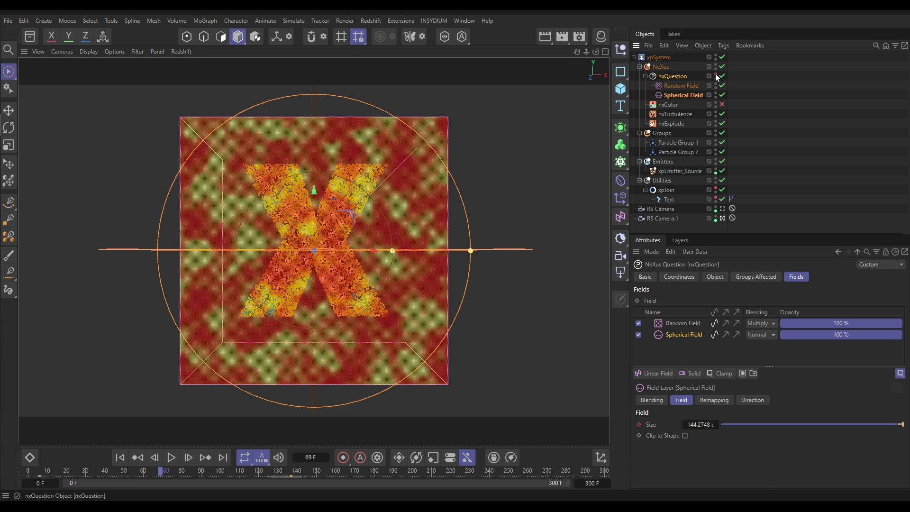
click(120, 457)
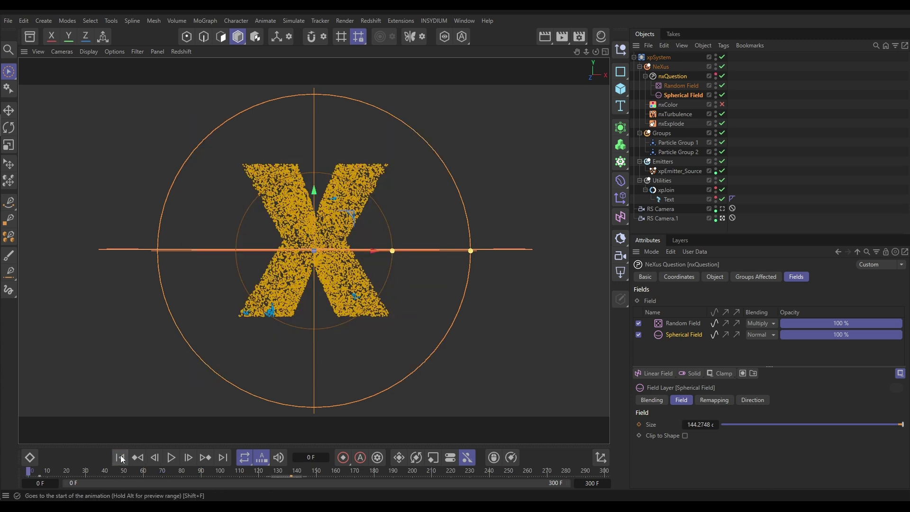
click(171, 458)
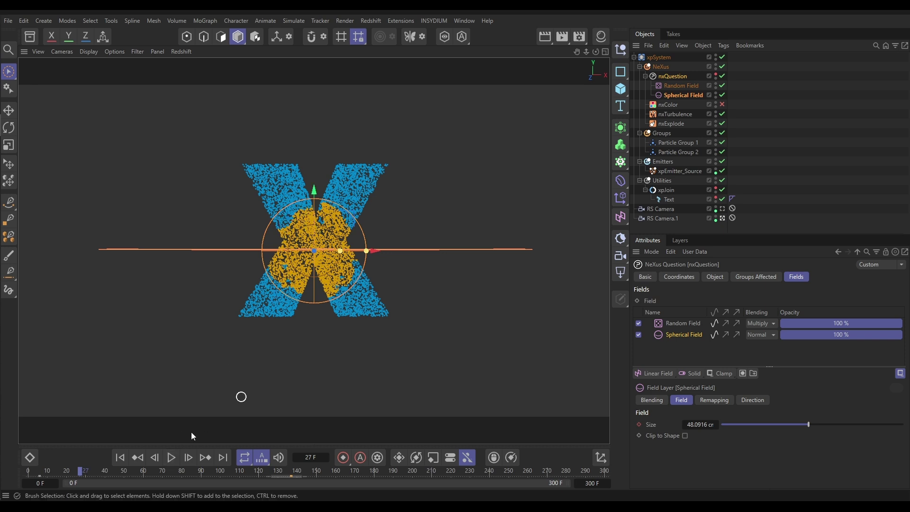
click(171, 458)
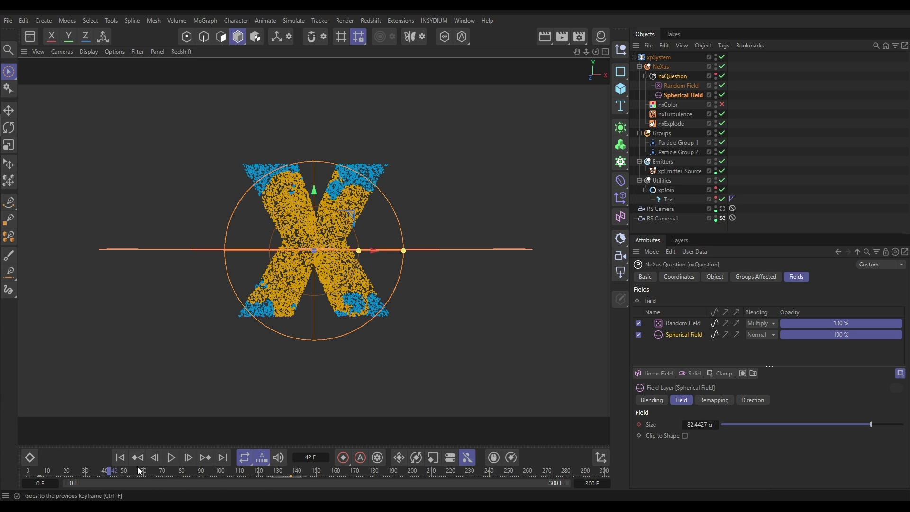
click(171, 457)
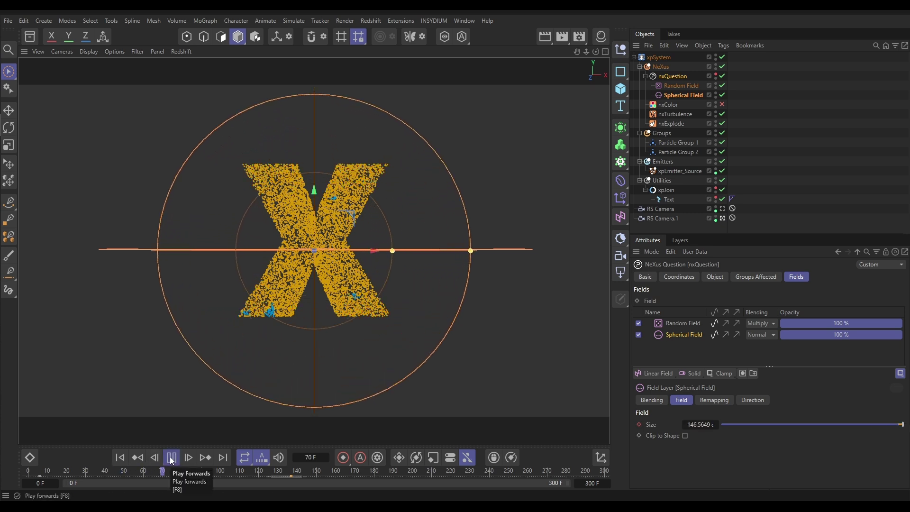
click(172, 458)
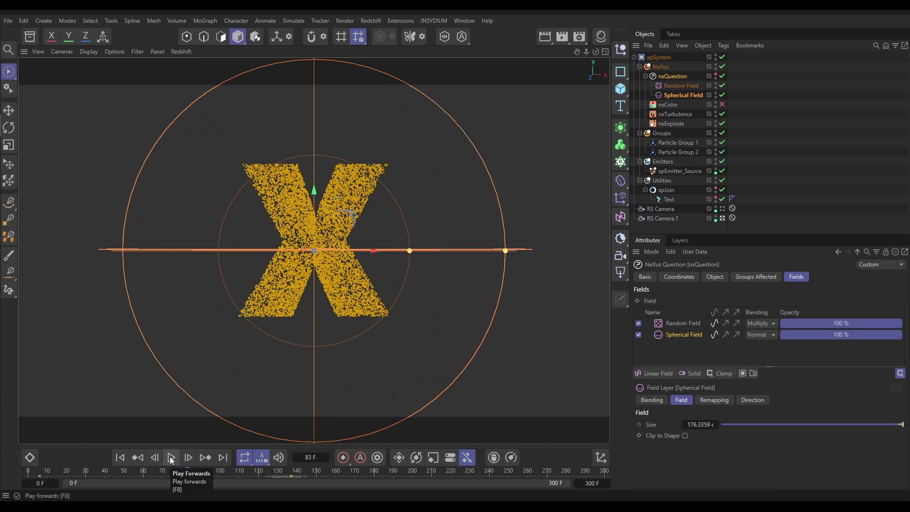
click(780, 367)
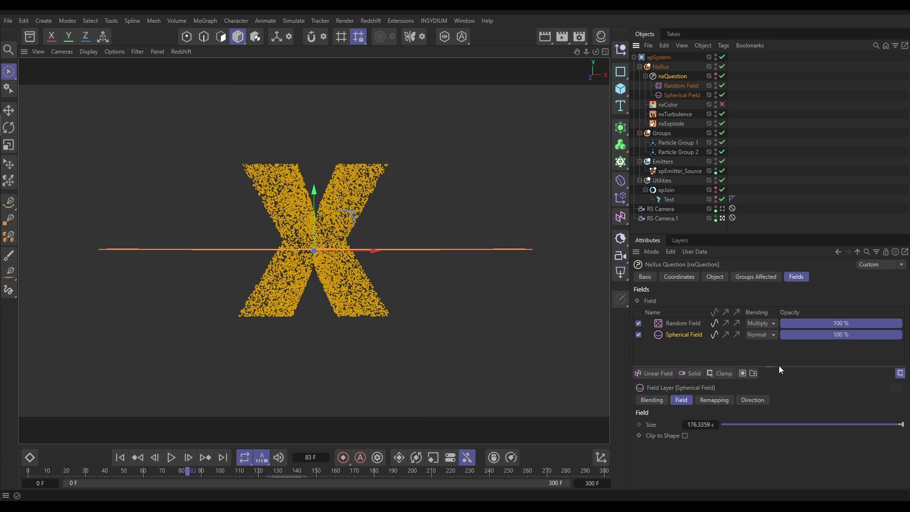
click(713, 277)
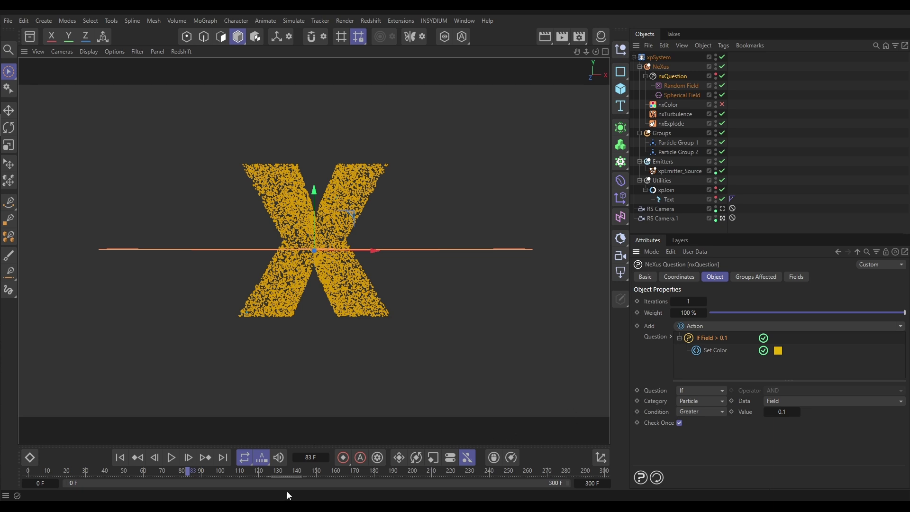
Step: Replay the simulation from the start to frame 69
click(120, 458)
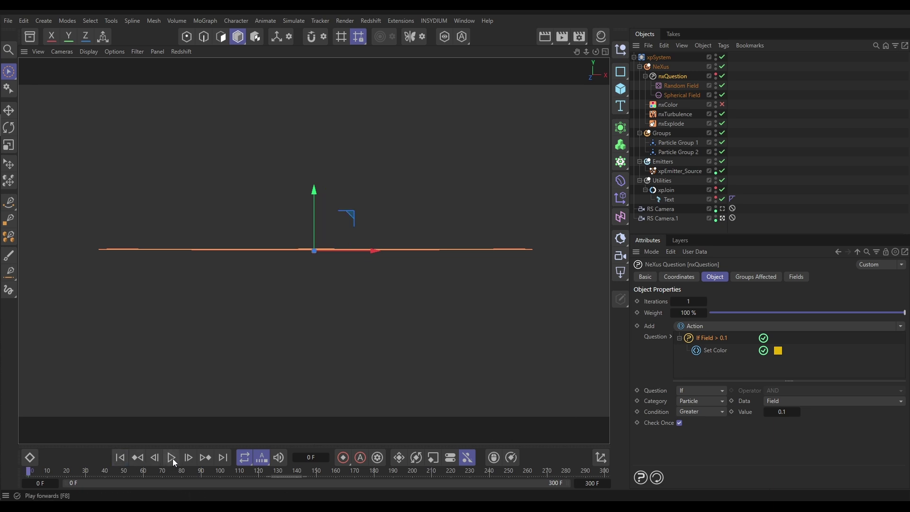
click(172, 458)
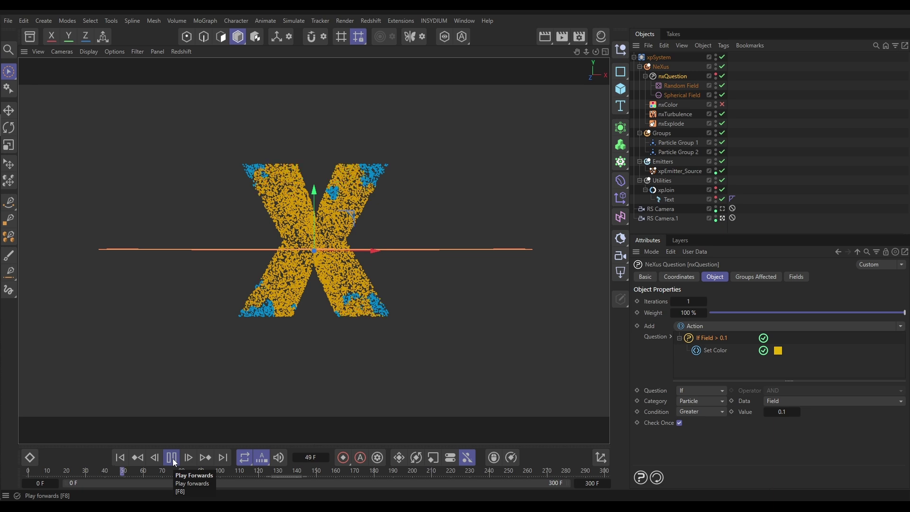
click(173, 459)
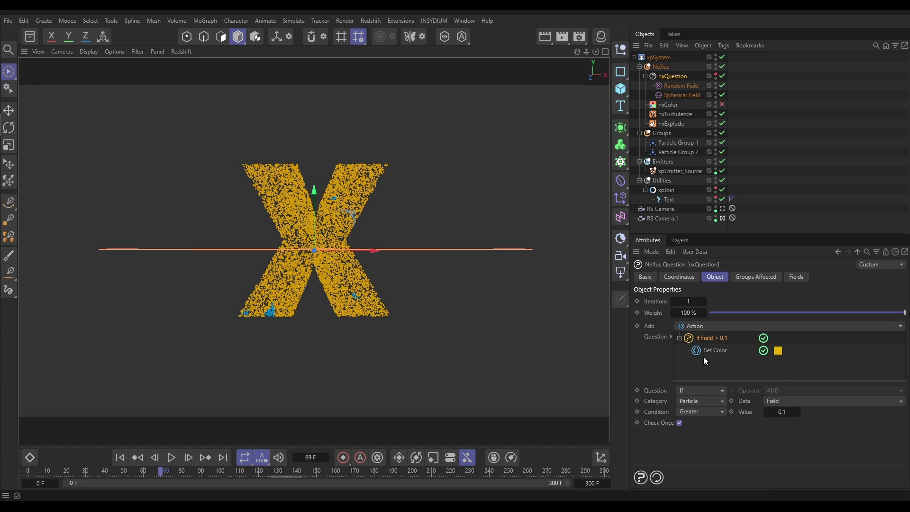
Step: Change nxQuestion's action from Set Color to Set Group with Particle Group 2
click(716, 350)
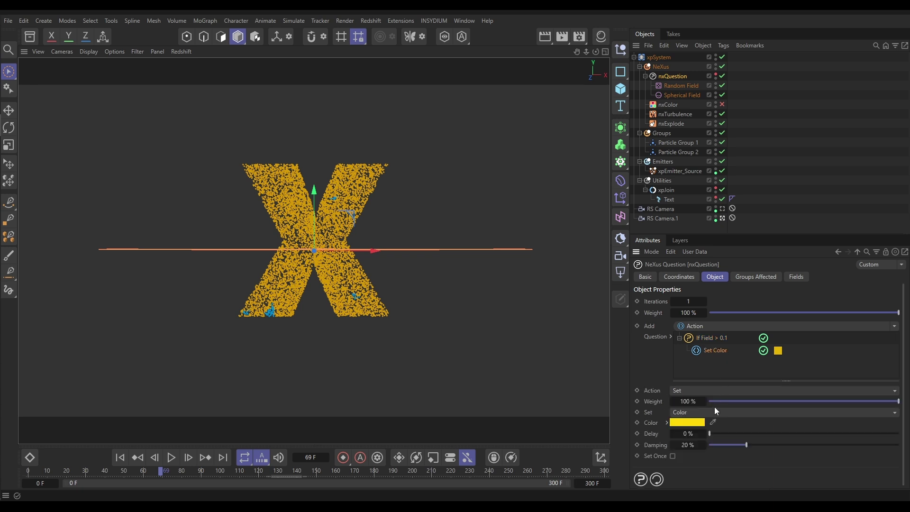
click(690, 413)
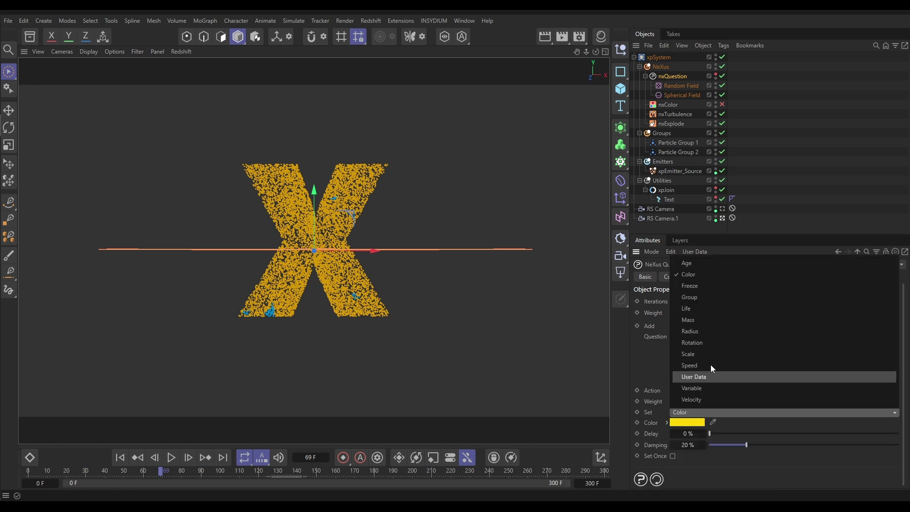
click(693, 301)
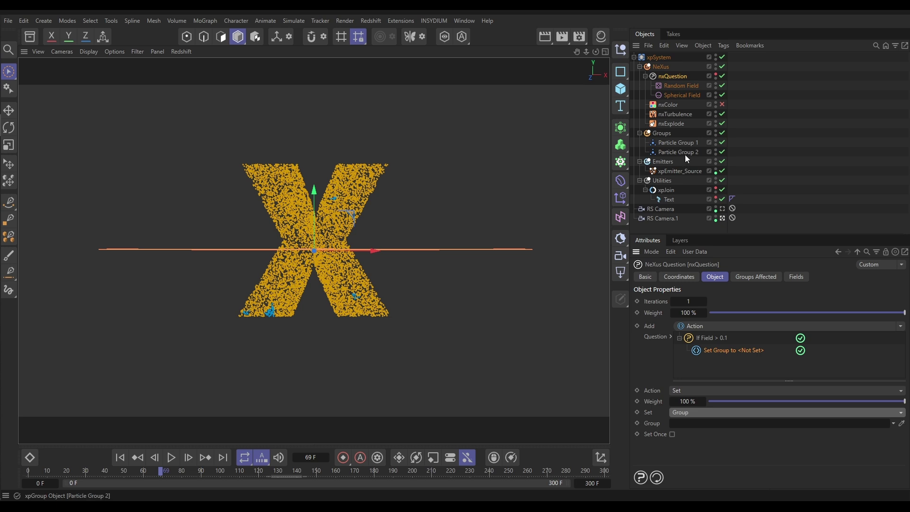
drag(685, 155, 703, 423)
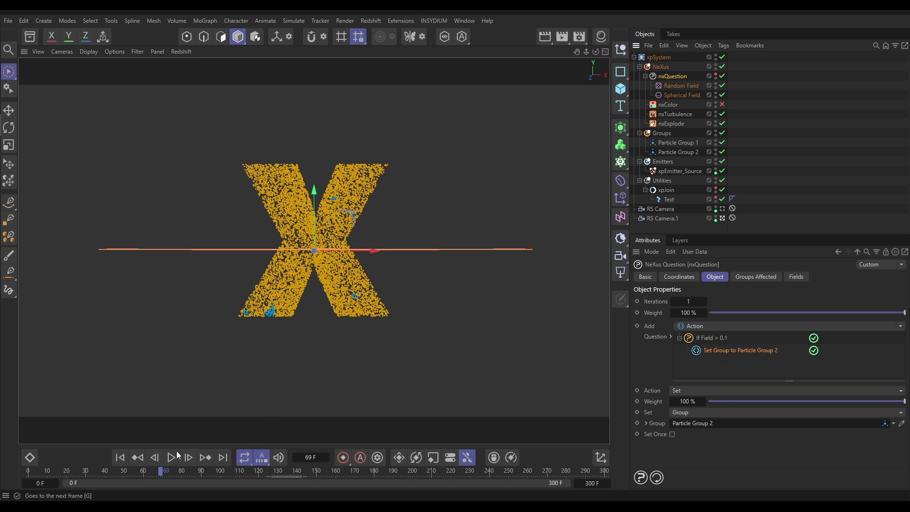
Step: Preview the simulation to see the grouped particles scatter outward
click(120, 458)
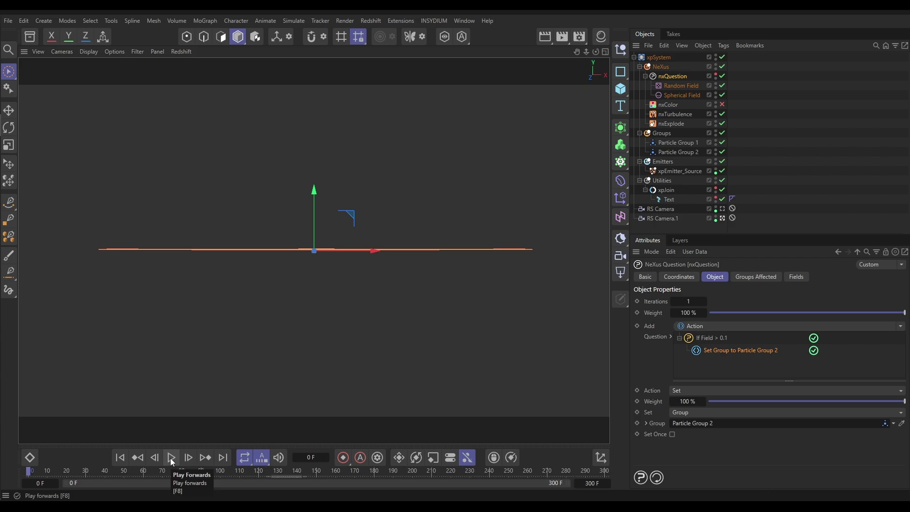
click(171, 458)
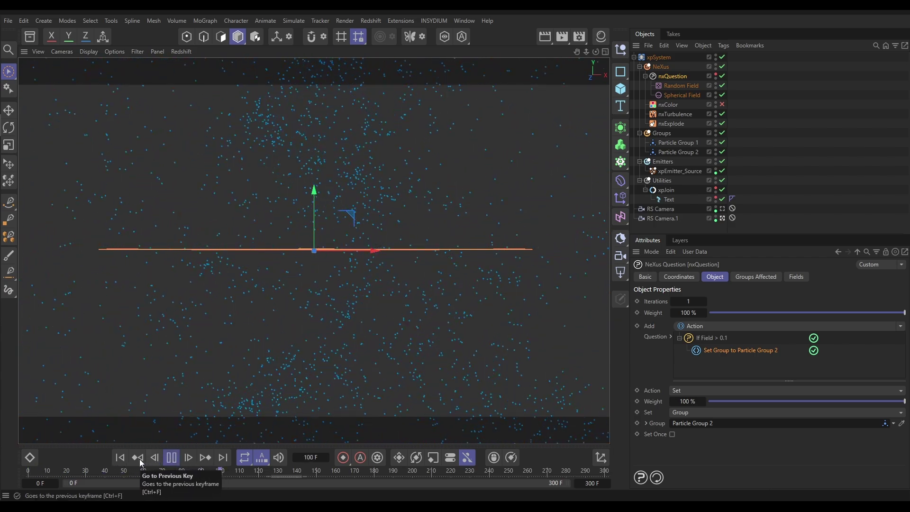
click(124, 458)
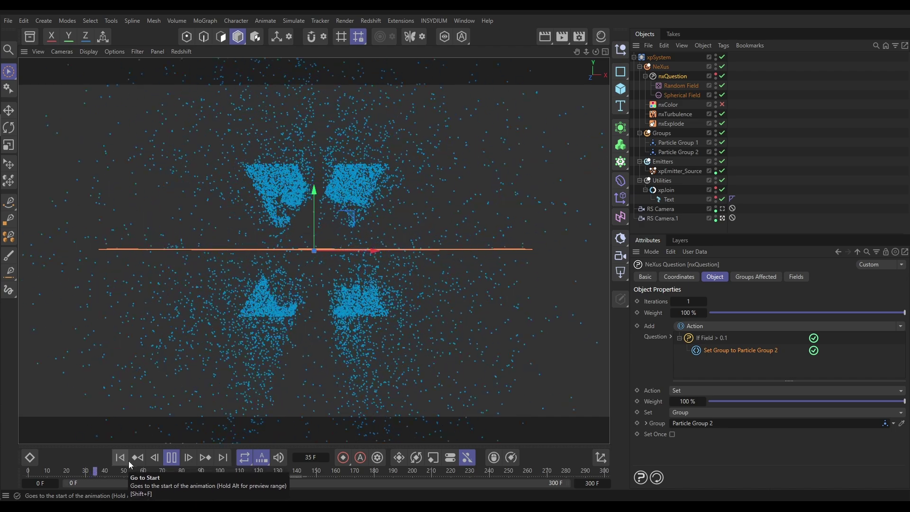
click(171, 457)
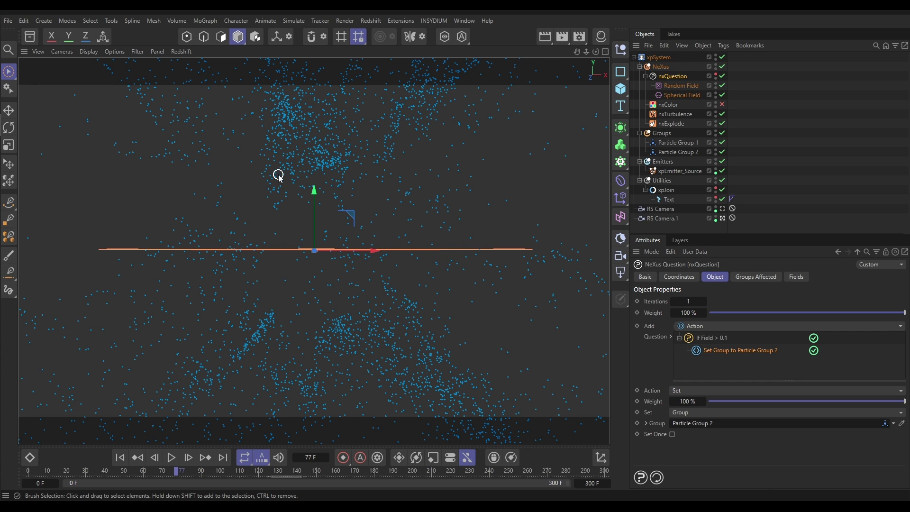
Step: Duplicate xpEmitter_Source and rename the copy xpEmitter_Dest
click(120, 458)
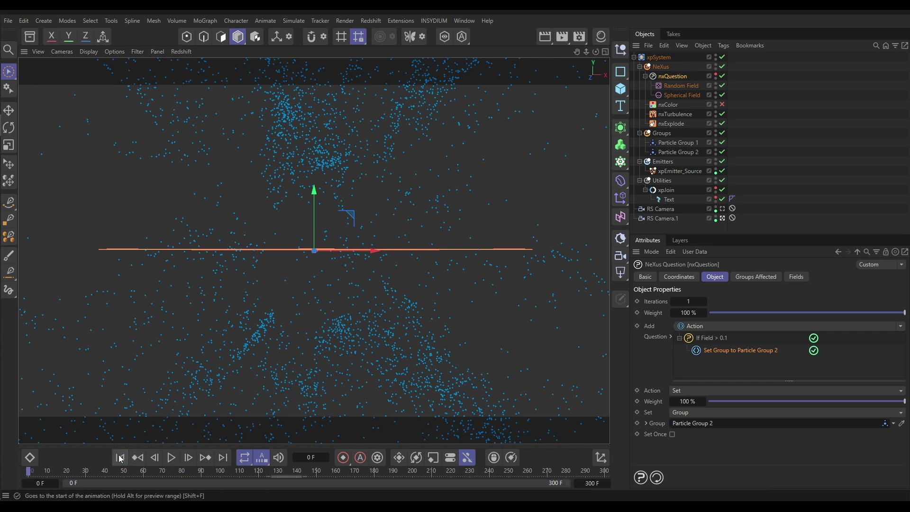
click(675, 171)
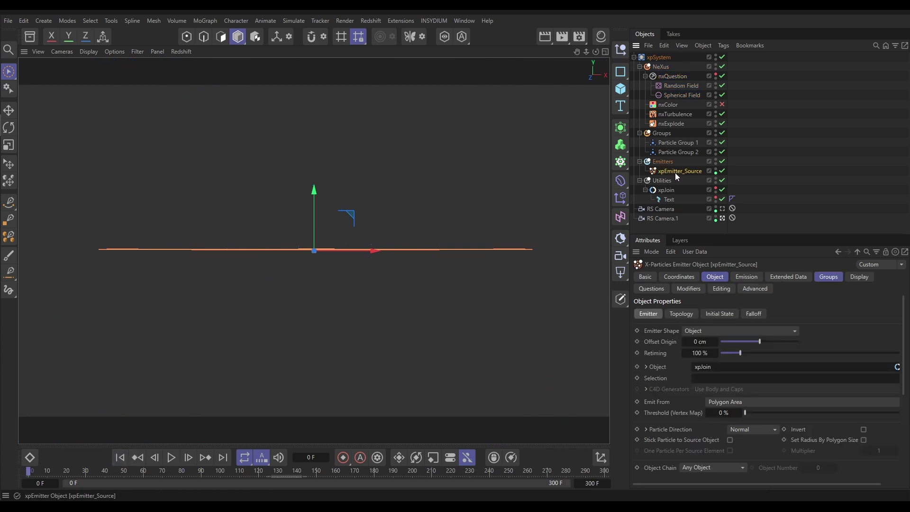
key(ctrl+c)
key(ctrl+v)
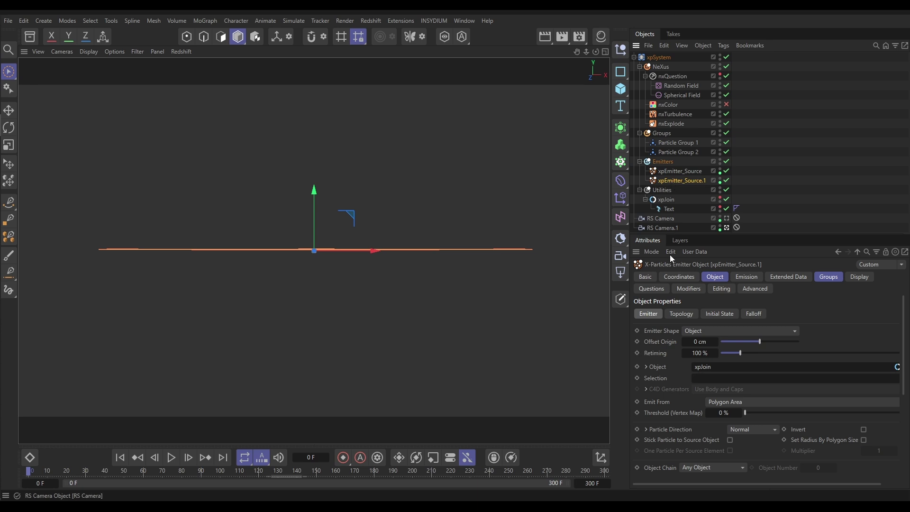
click(656, 278)
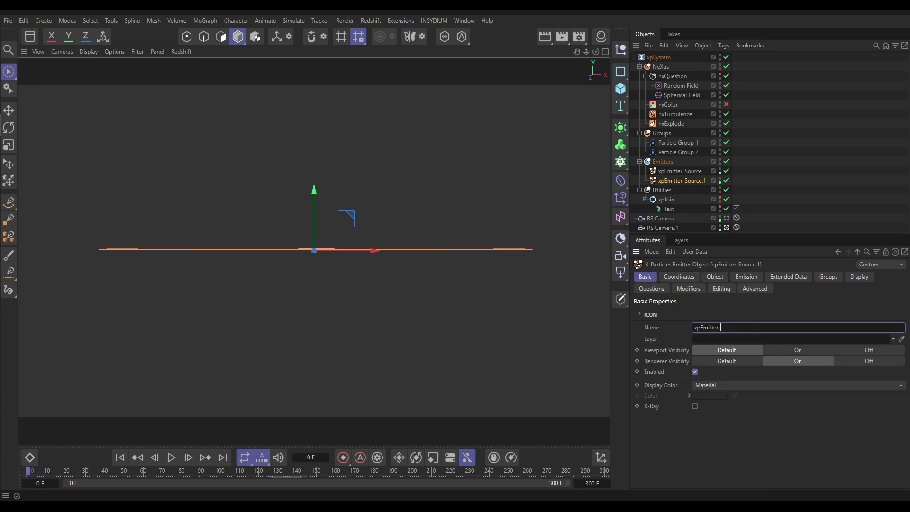
key(Return)
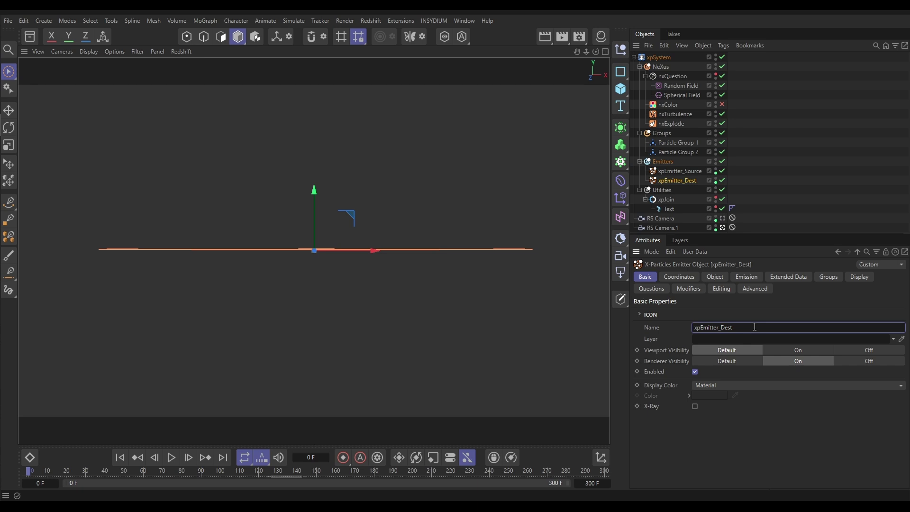
Step: Give xpEmitter_Dest a Shot Count of 50000 and a 50% Display Size Factor
click(747, 277)
click(694, 379)
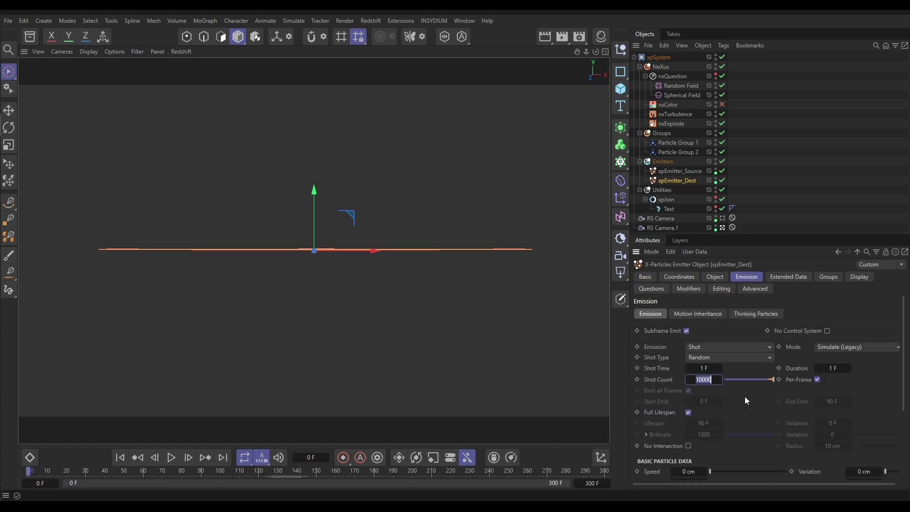
text(50000)
key(Return)
click(864, 281)
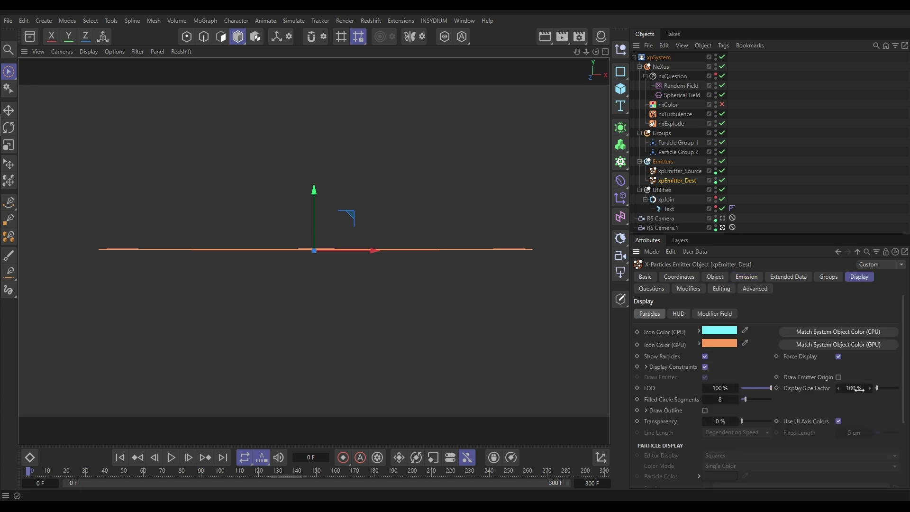
click(859, 389)
click(671, 182)
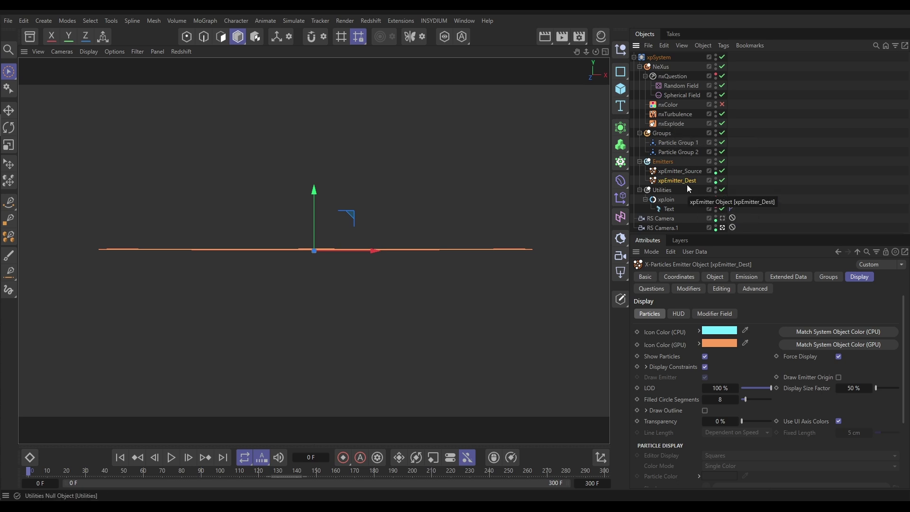
Step: Add nxTurbulence and nxExplode as xpEmitter_Dest's modifiers and preview the dense X
click(697, 289)
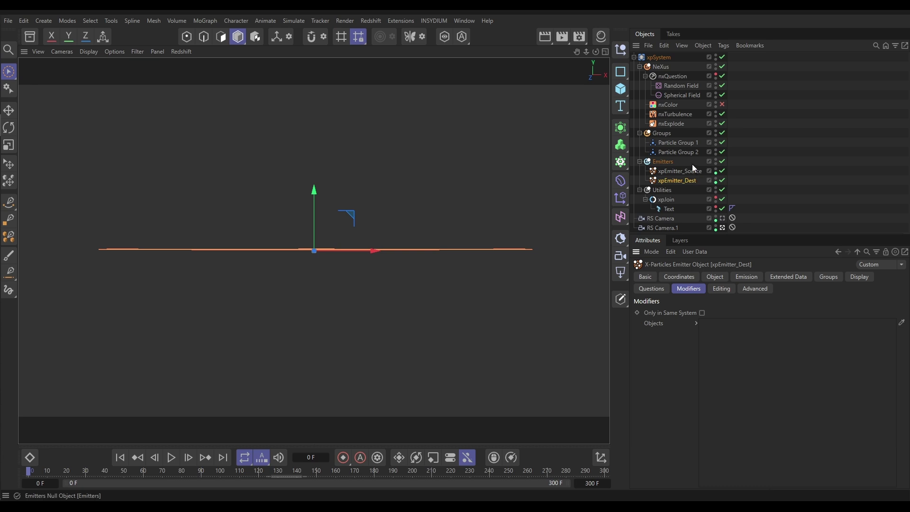
drag(673, 114, 722, 324)
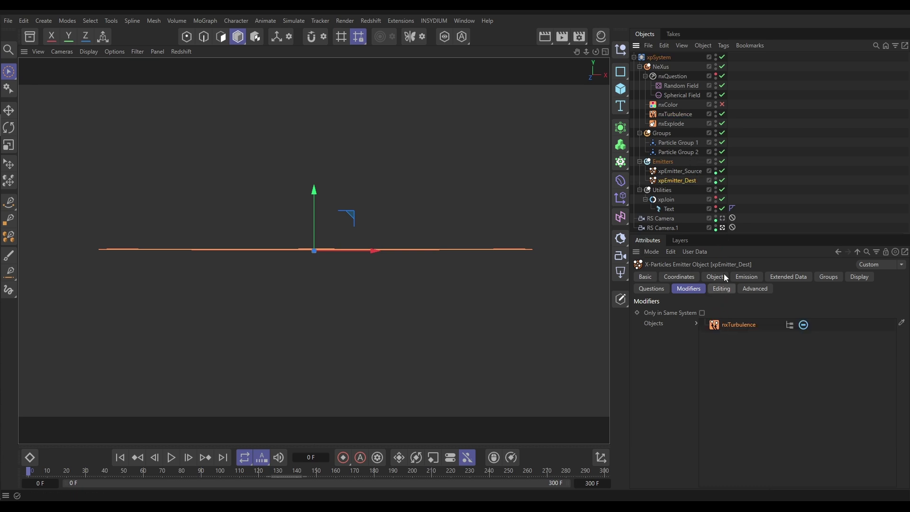
drag(669, 123, 751, 341)
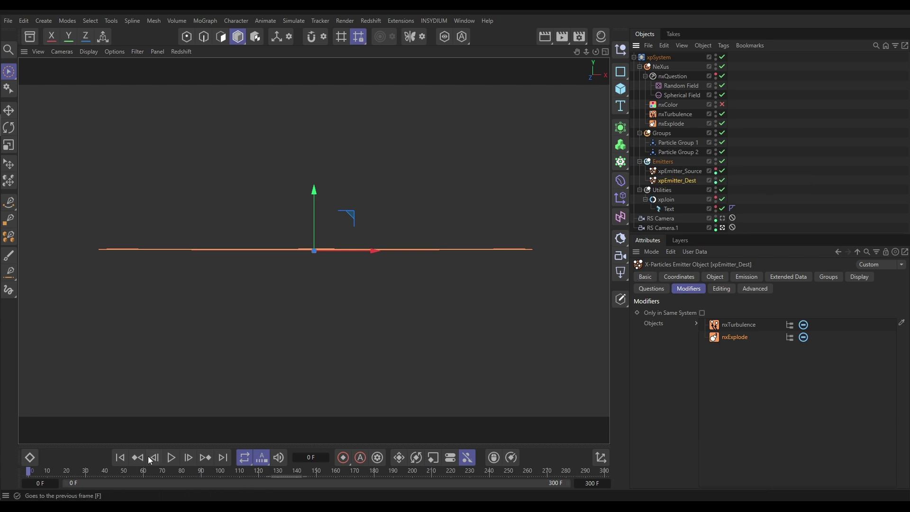
click(171, 458)
click(172, 458)
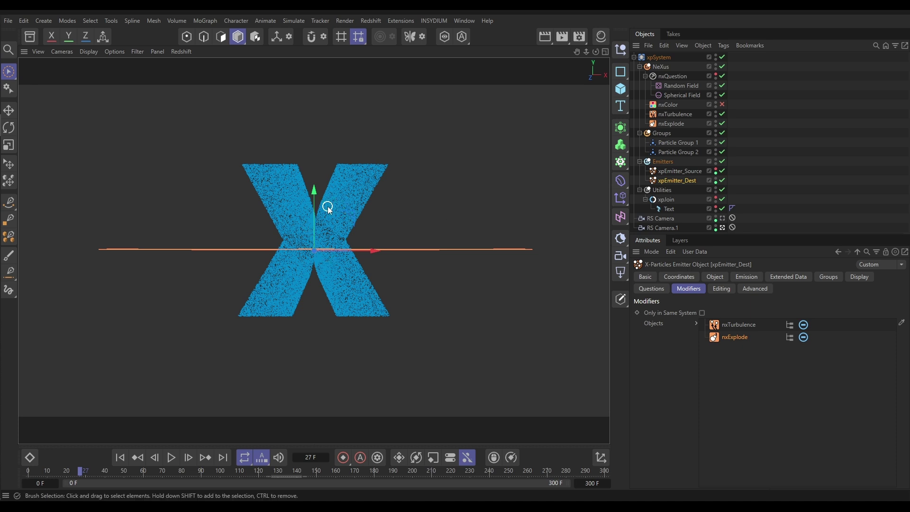
Step: Add nxUpres to NeXus with xpEmitter_Source as Source and xpEmitter_Dest as Destination
click(661, 67)
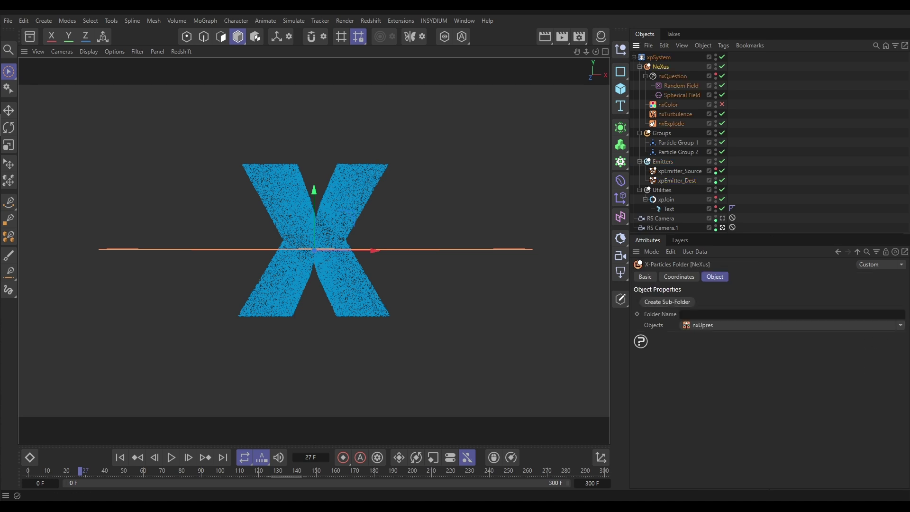
click(903, 327)
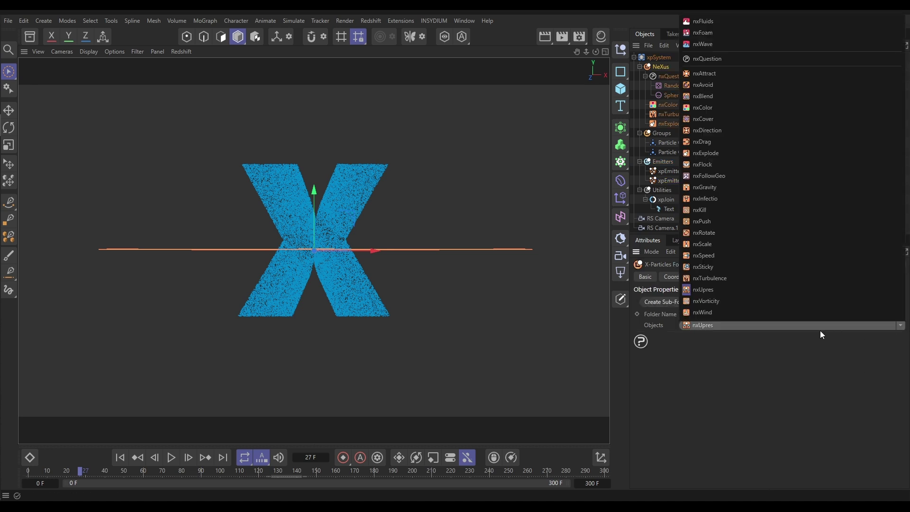
click(704, 293)
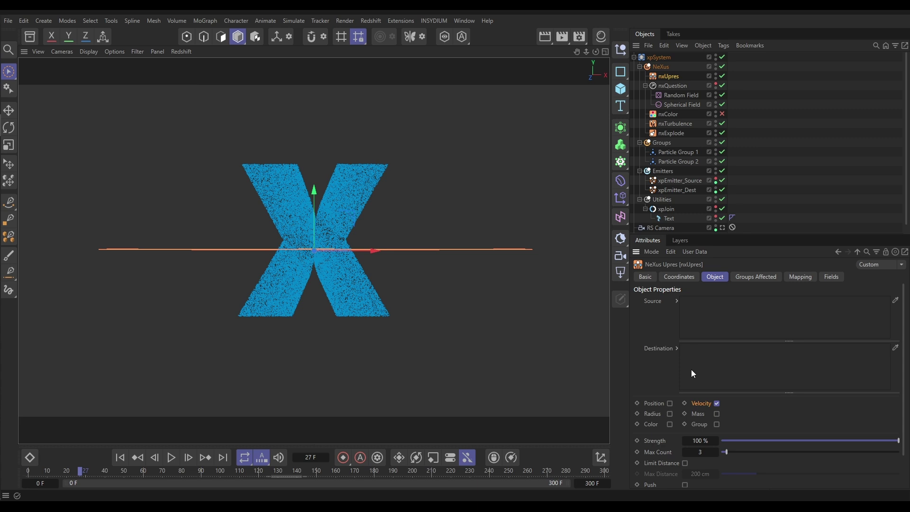
drag(674, 182, 698, 306)
drag(675, 192, 713, 372)
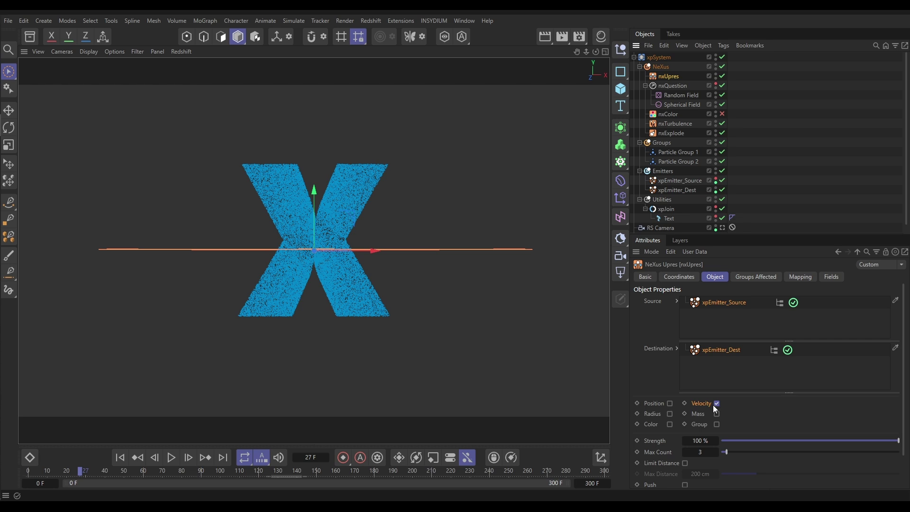
Step: Play the simulation with nxUpres active, then rewind to the first frame
click(119, 458)
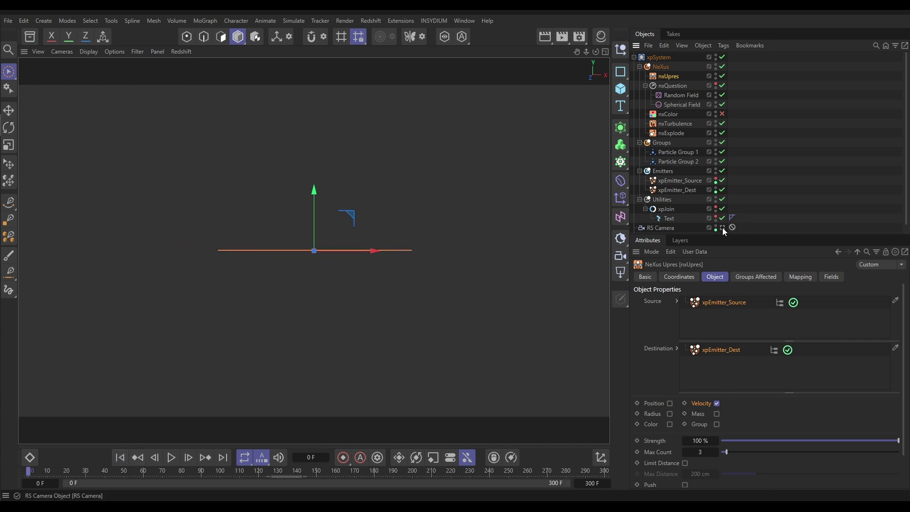
click(167, 458)
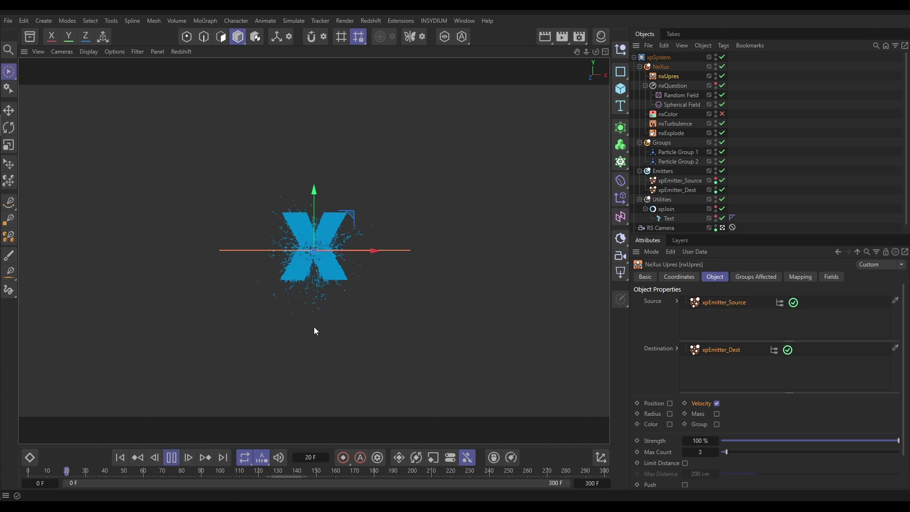
click(172, 458)
click(120, 457)
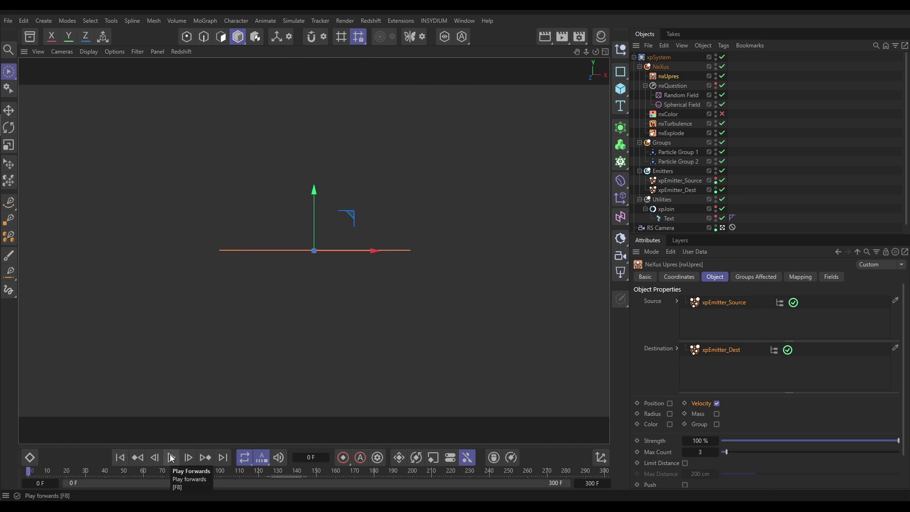
Step: View playback through RS Camera.1 and move nxUpres below nxExplode in NeXus
click(723, 228)
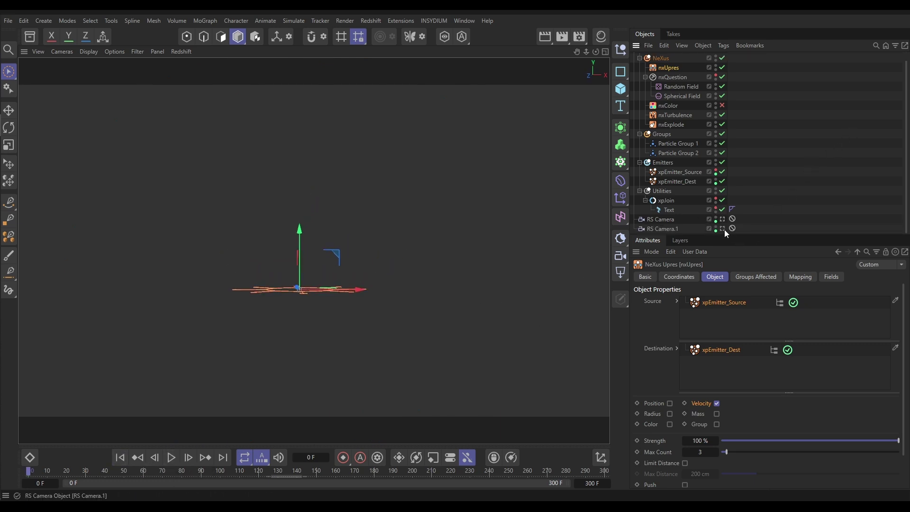
click(723, 228)
click(171, 457)
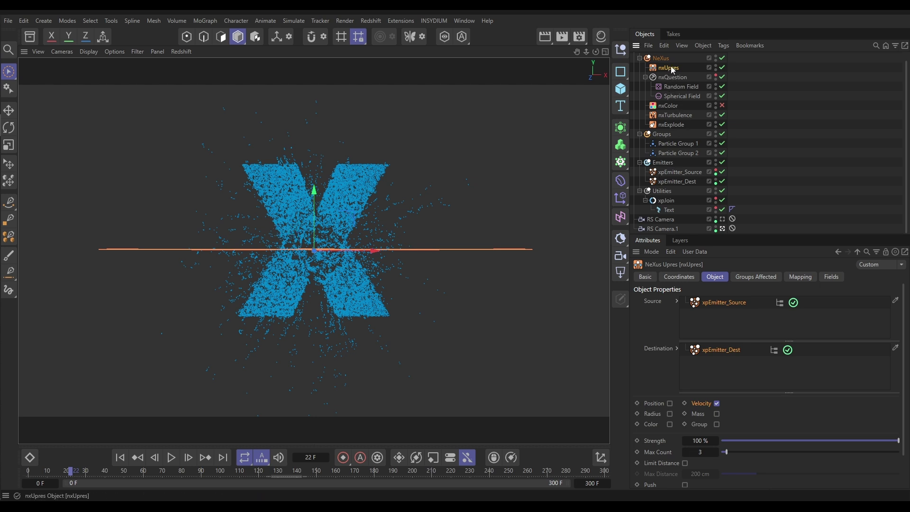
drag(674, 69, 676, 128)
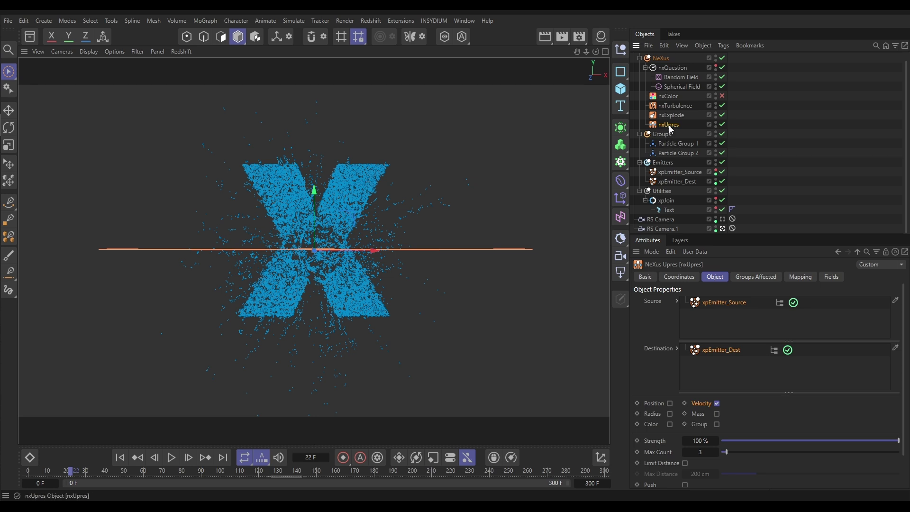
Step: Limit nxUpres to Particle Group 2, replay to frame 85, and show its Object settings
click(759, 278)
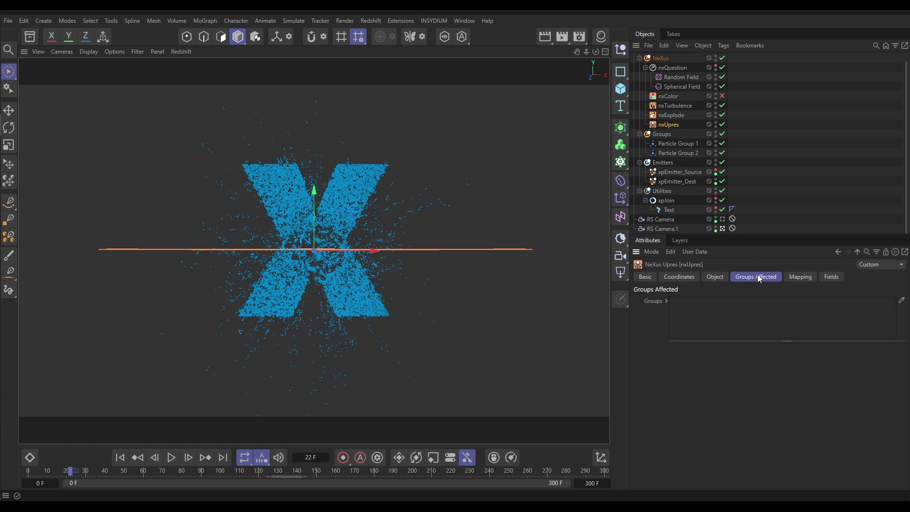
drag(676, 152, 728, 310)
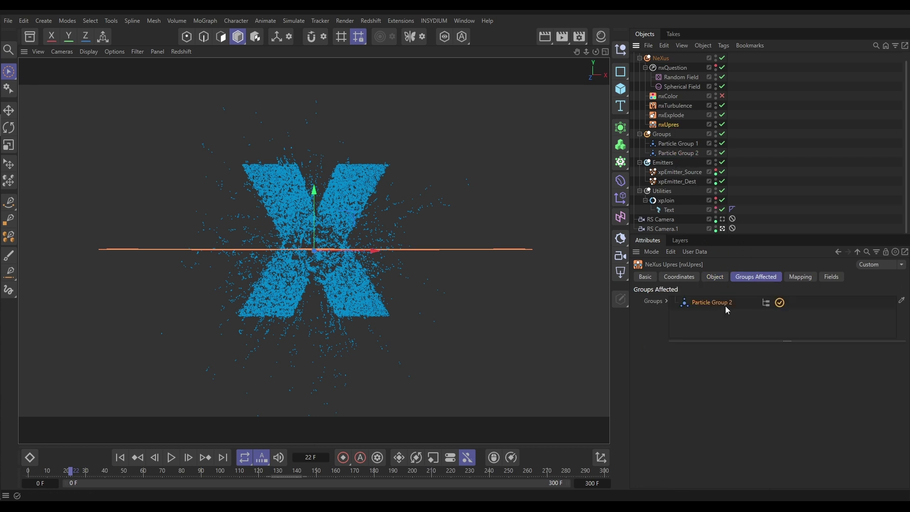
click(120, 457)
click(171, 458)
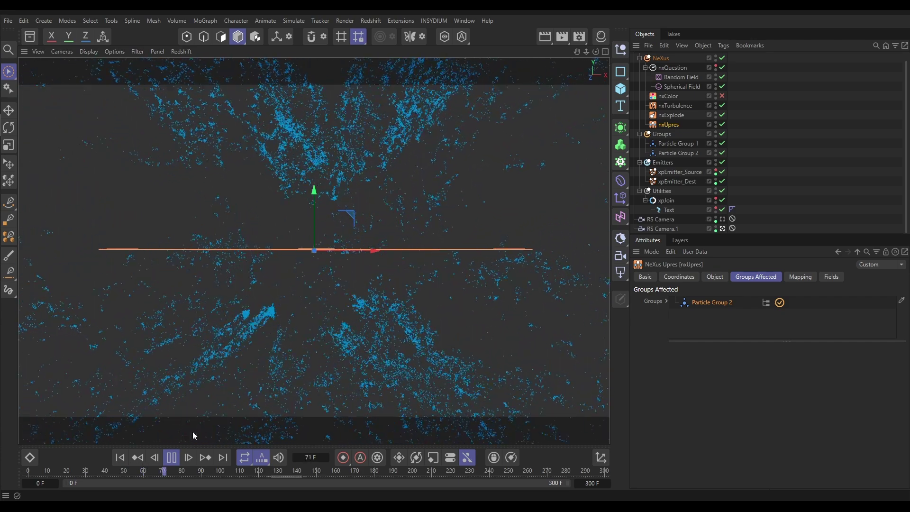
click(173, 459)
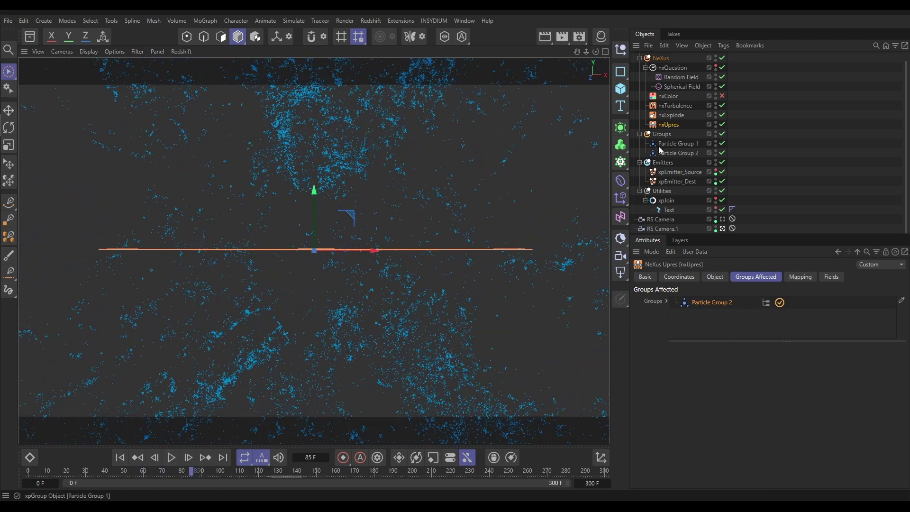
click(717, 278)
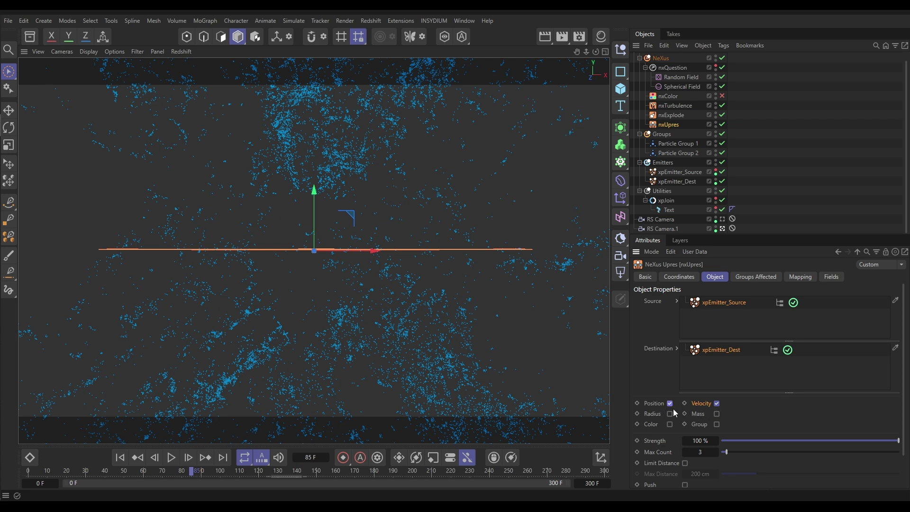
Step: Lower nxUpres Strength to 13% and replay the simulation from the start
drag(876, 443, 865, 443)
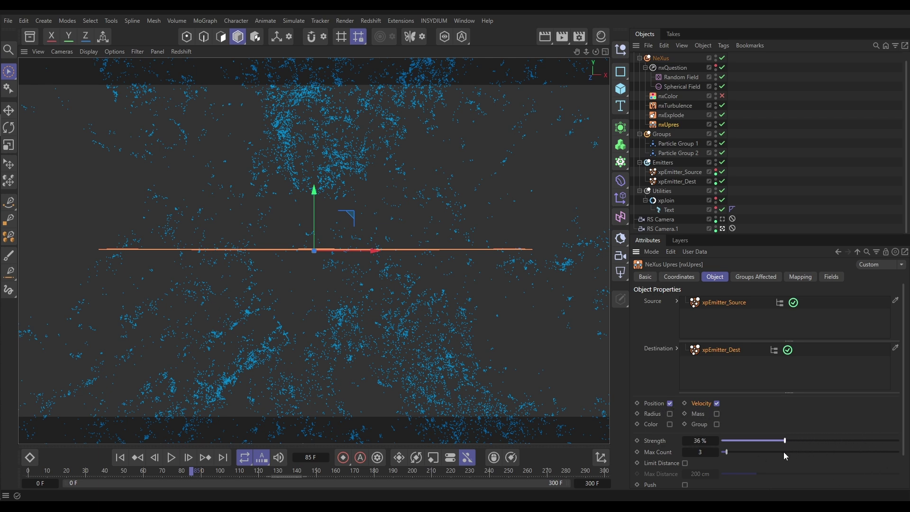
drag(782, 451, 746, 446)
click(121, 457)
click(171, 458)
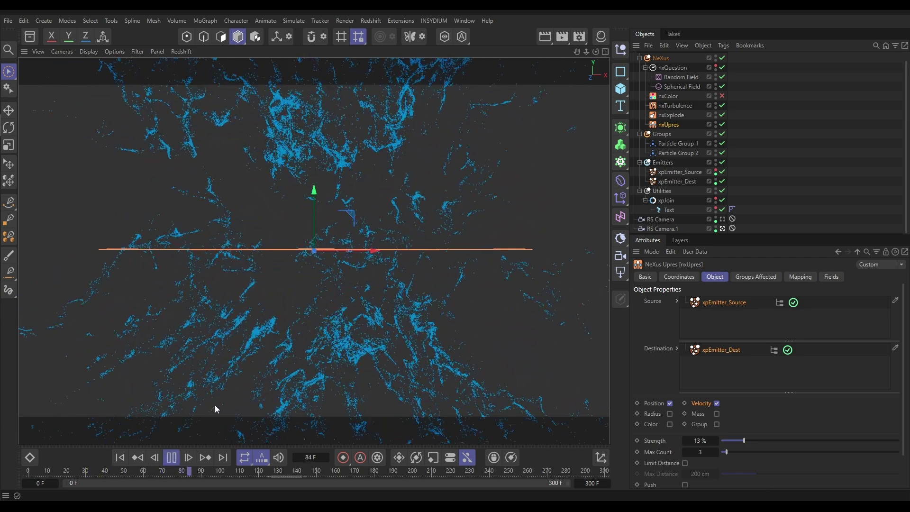
key(F8)
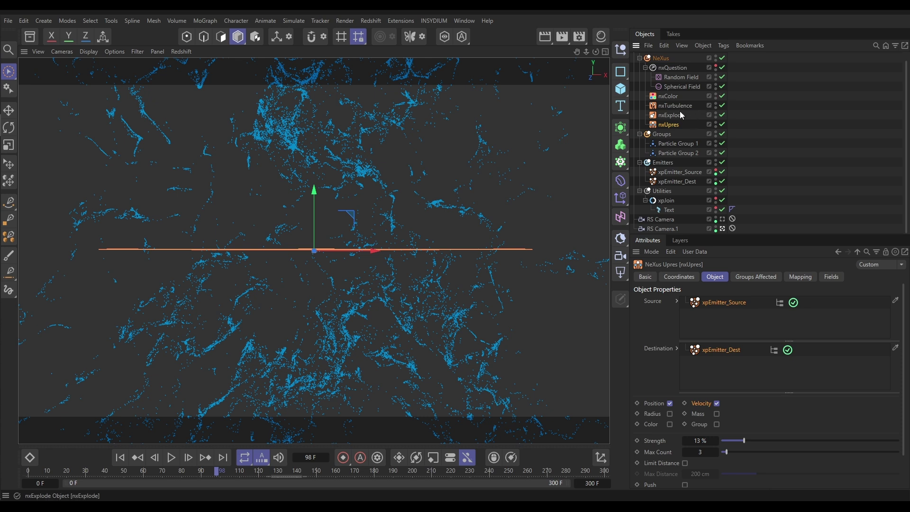
Step: Show nxColor's Speed gradient (0–200 cm), then replay to frame 105 for pink speed colours
click(668, 95)
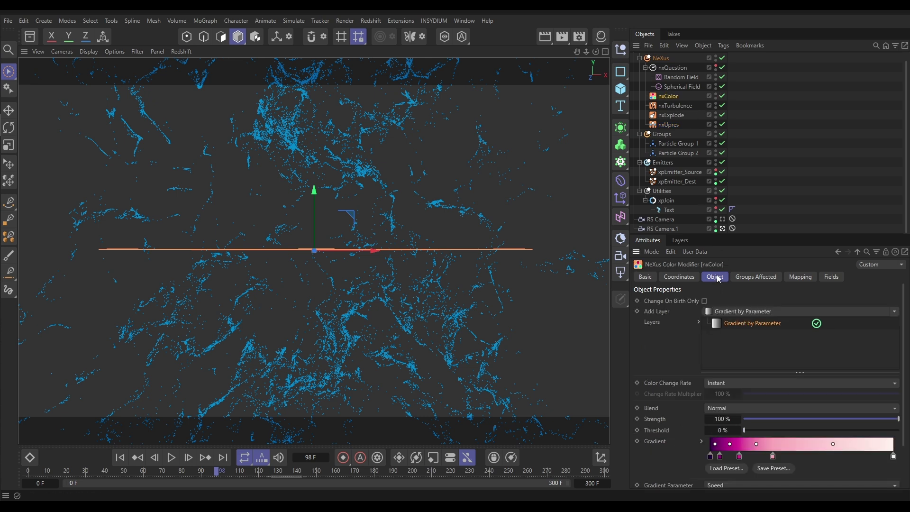
scroll(713, 436, down, 3)
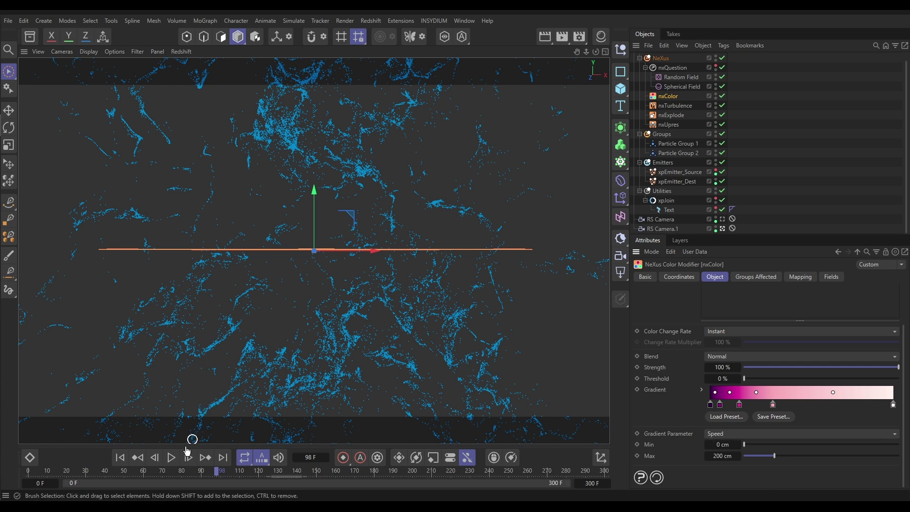
click(120, 457)
click(176, 462)
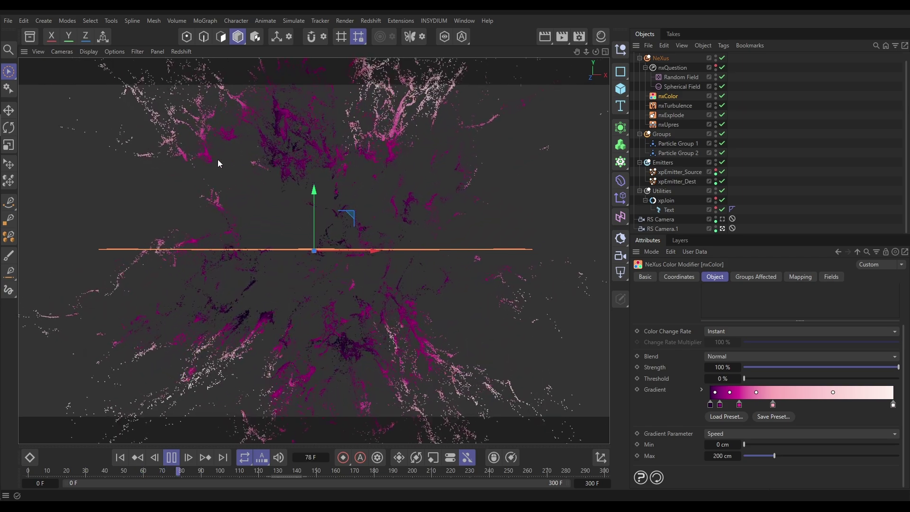
click(172, 460)
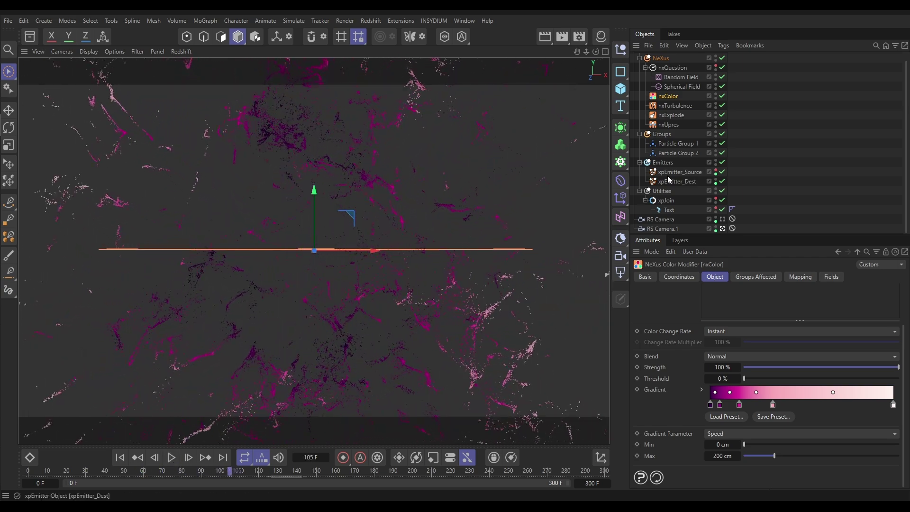
Step: Set nxUpres Max Count to 10 and replay the simulation with nothing selected
click(676, 126)
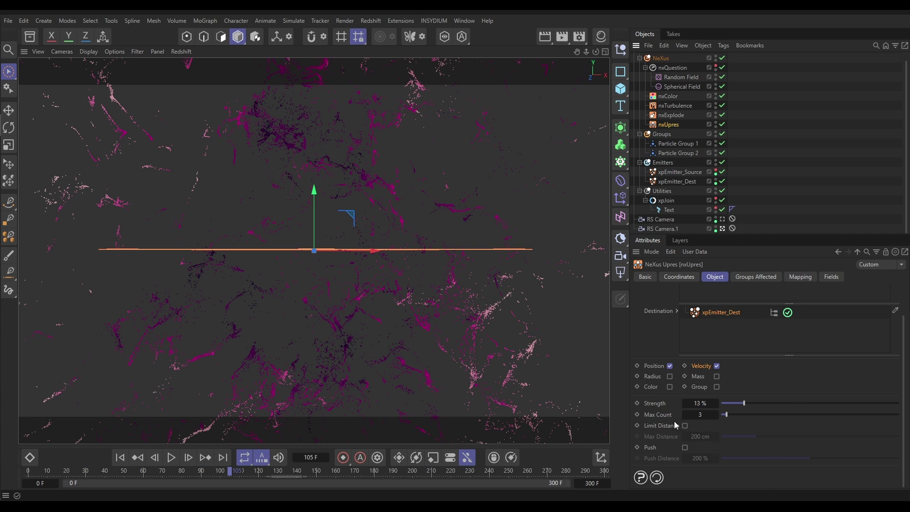
click(700, 417)
text(10)
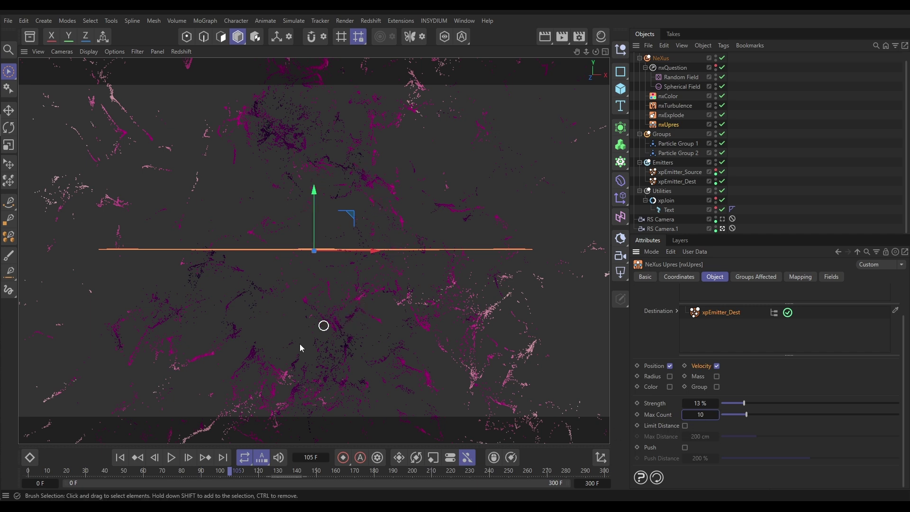
click(120, 457)
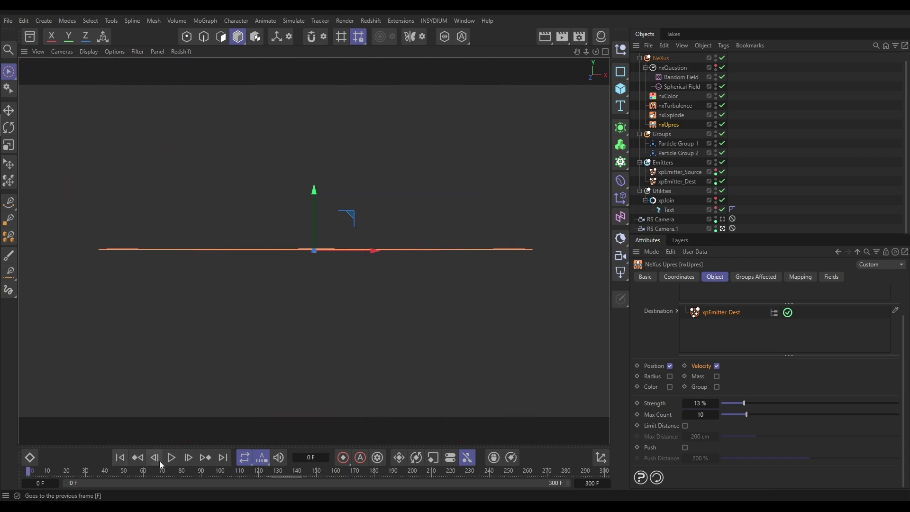
click(171, 457)
click(538, 153)
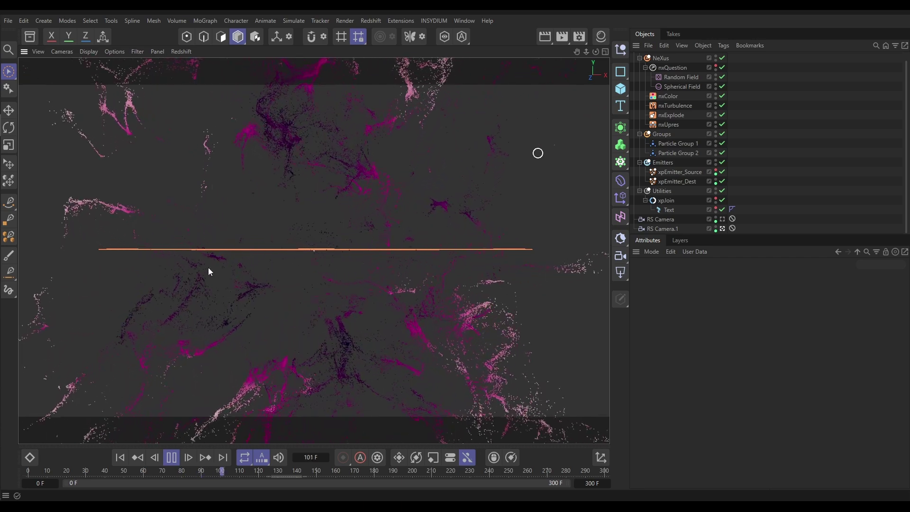
Step: Stop playback, view through the RS Camera, and select nxExplode at the first frame
click(171, 457)
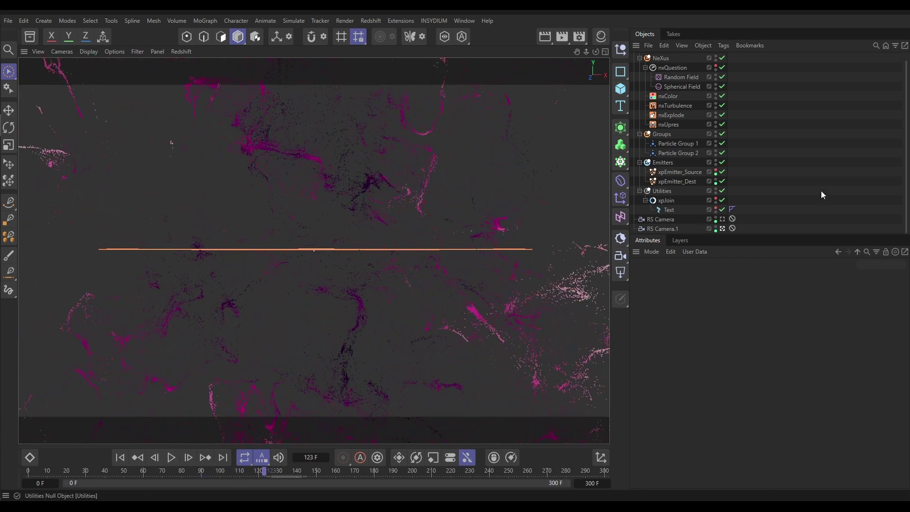
click(723, 220)
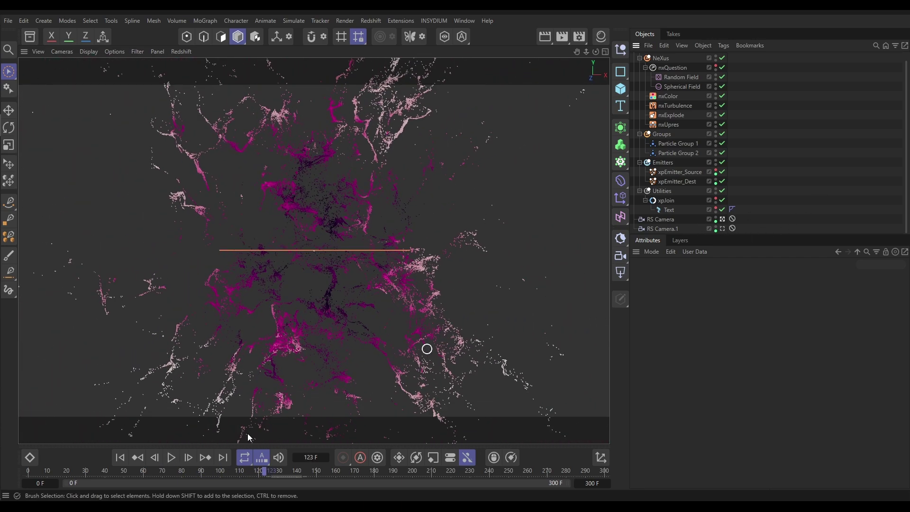
click(119, 457)
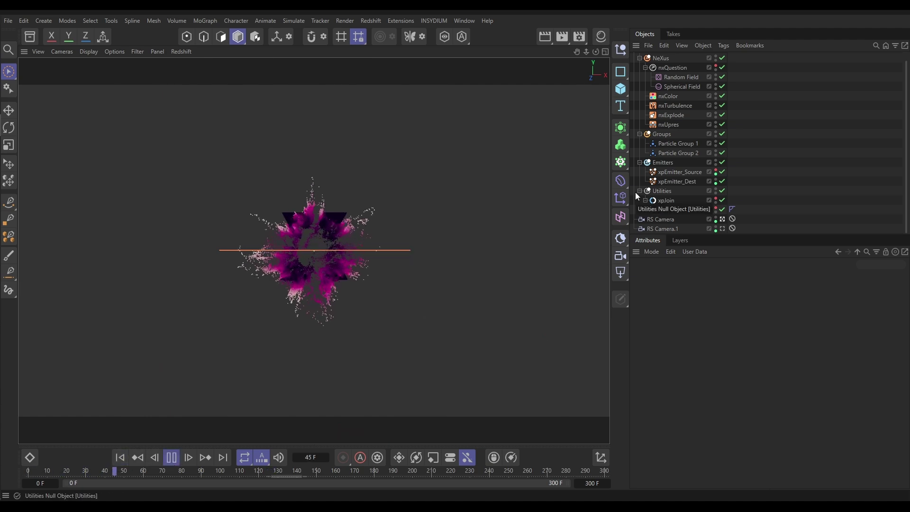
click(668, 117)
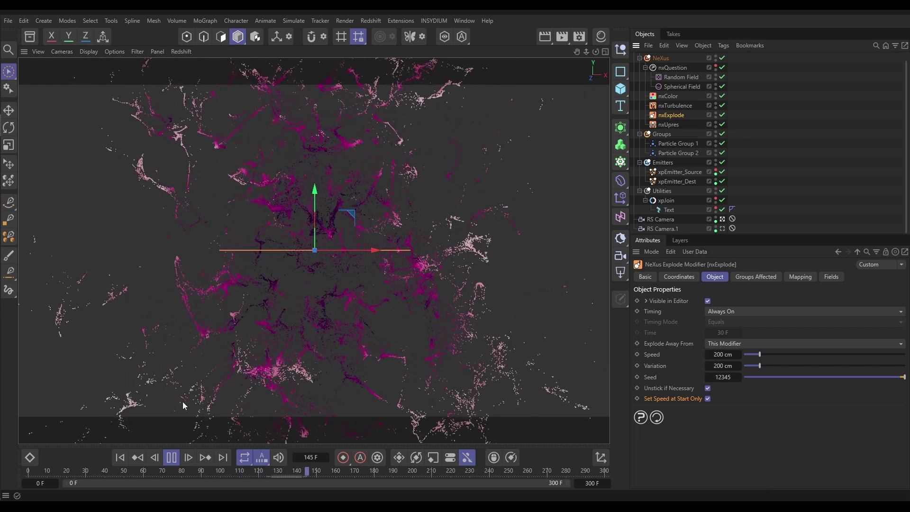
click(120, 457)
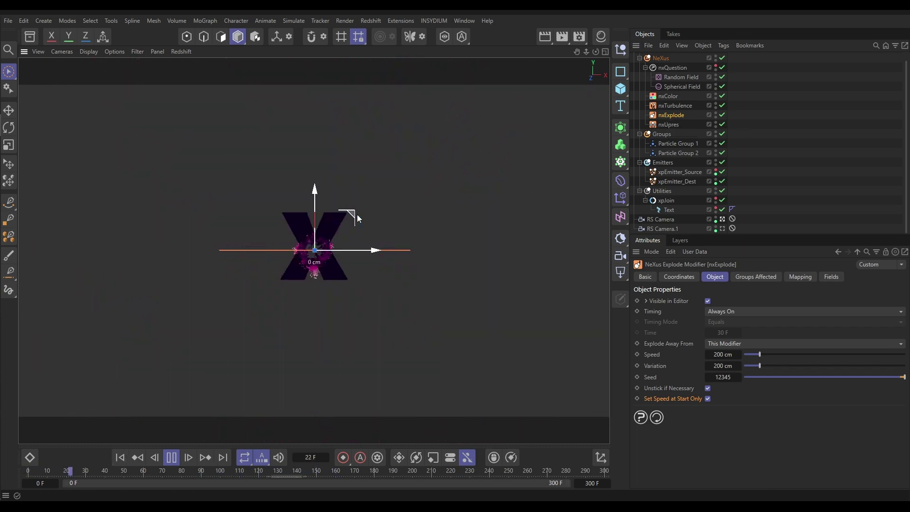
Step: Place the explode origin right of the X, nudge it up-left, and replay the blast
drag(357, 216, 474, 247)
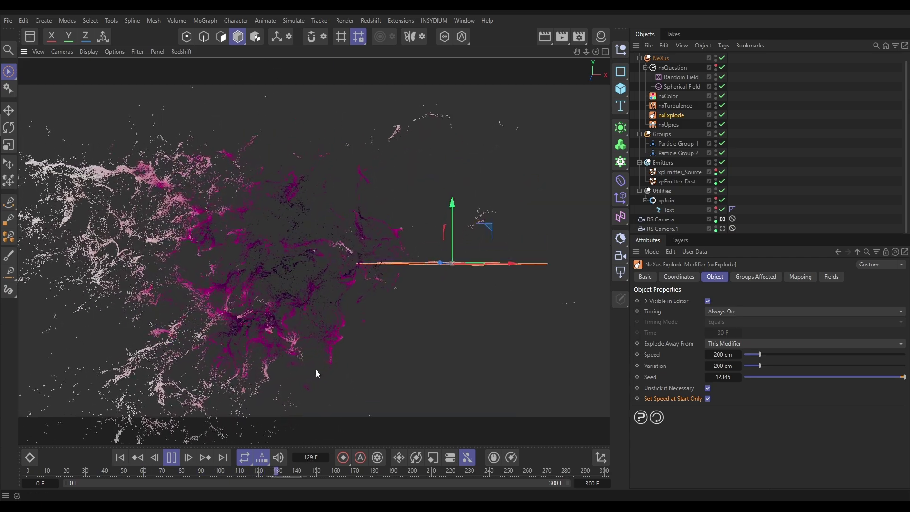
click(120, 457)
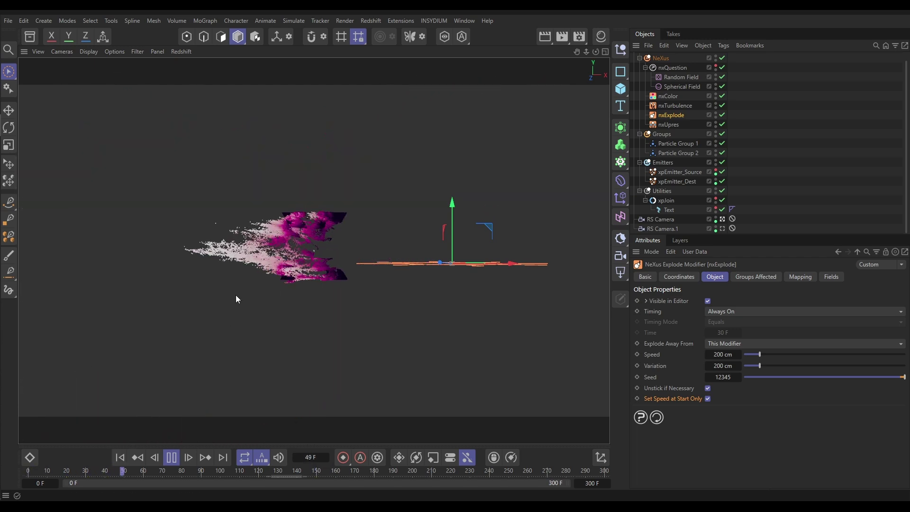
click(118, 458)
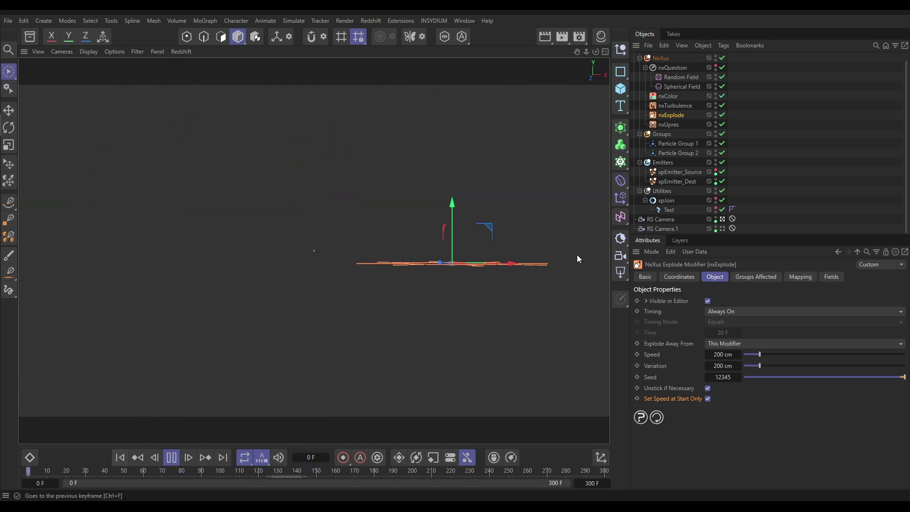
drag(488, 227, 463, 216)
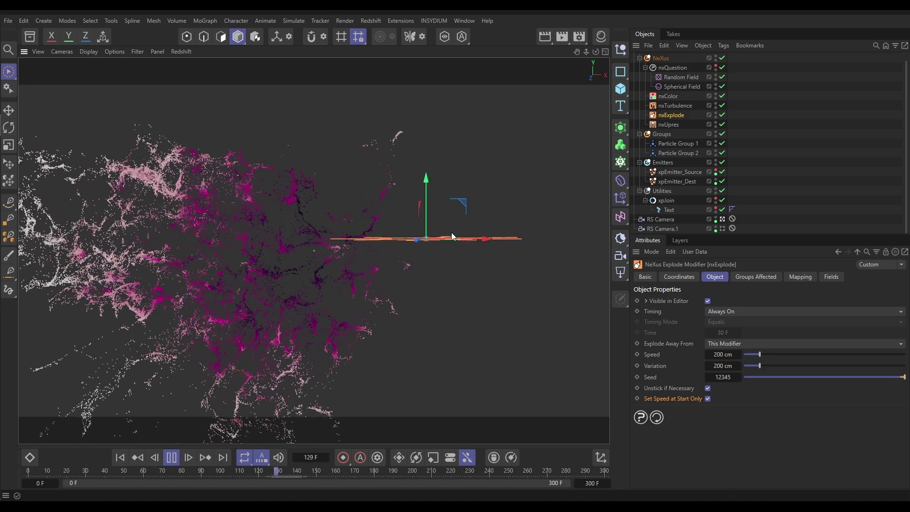
click(173, 458)
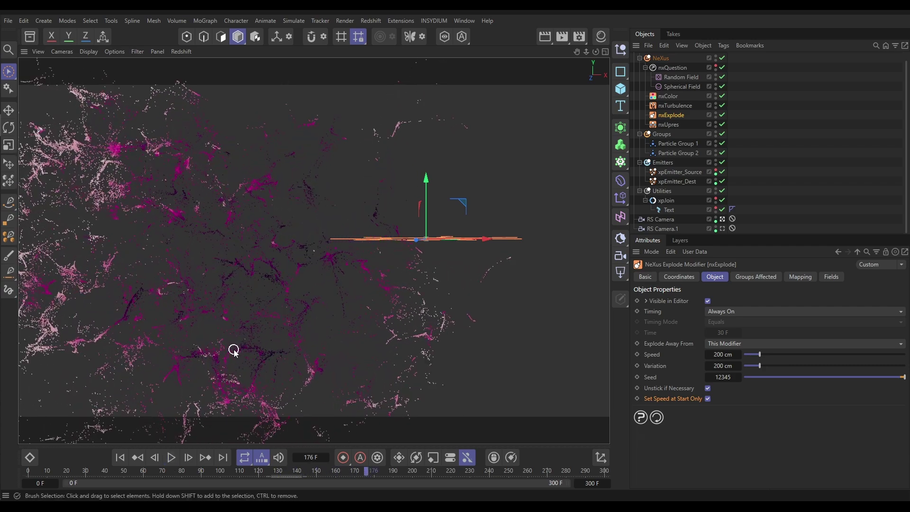
click(119, 458)
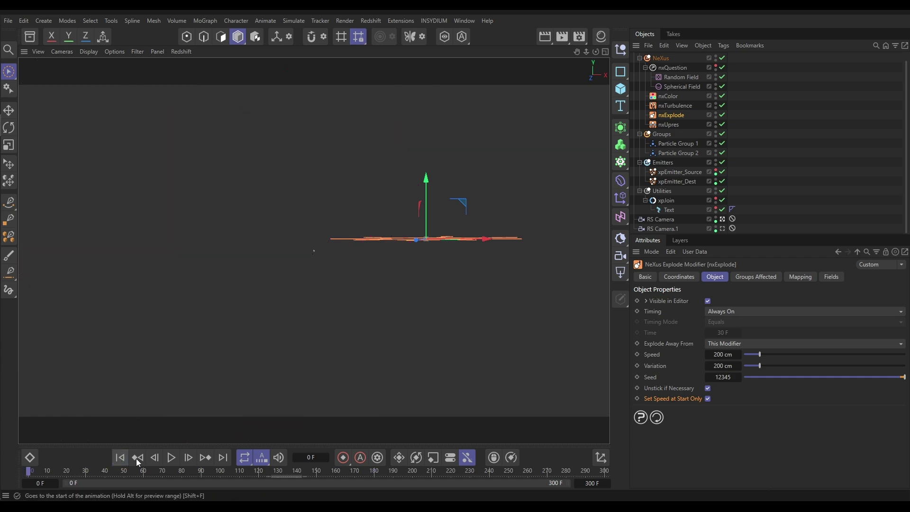
click(173, 459)
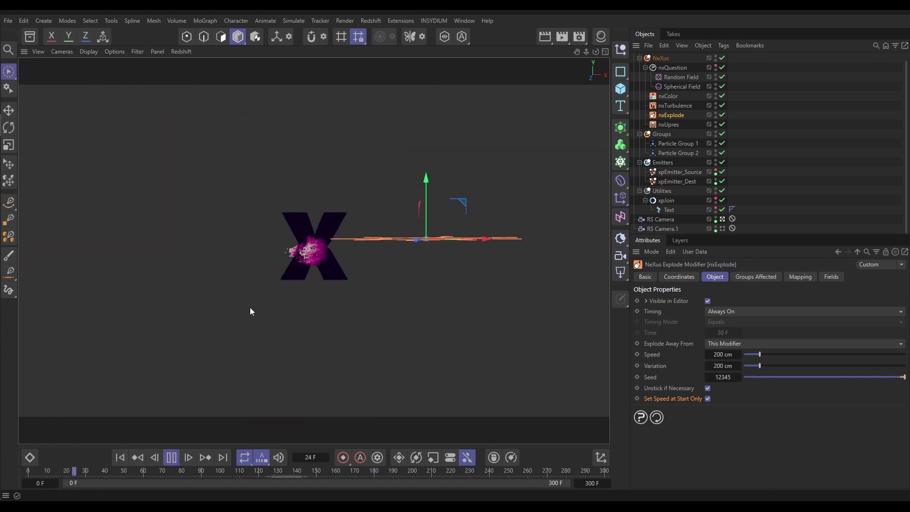